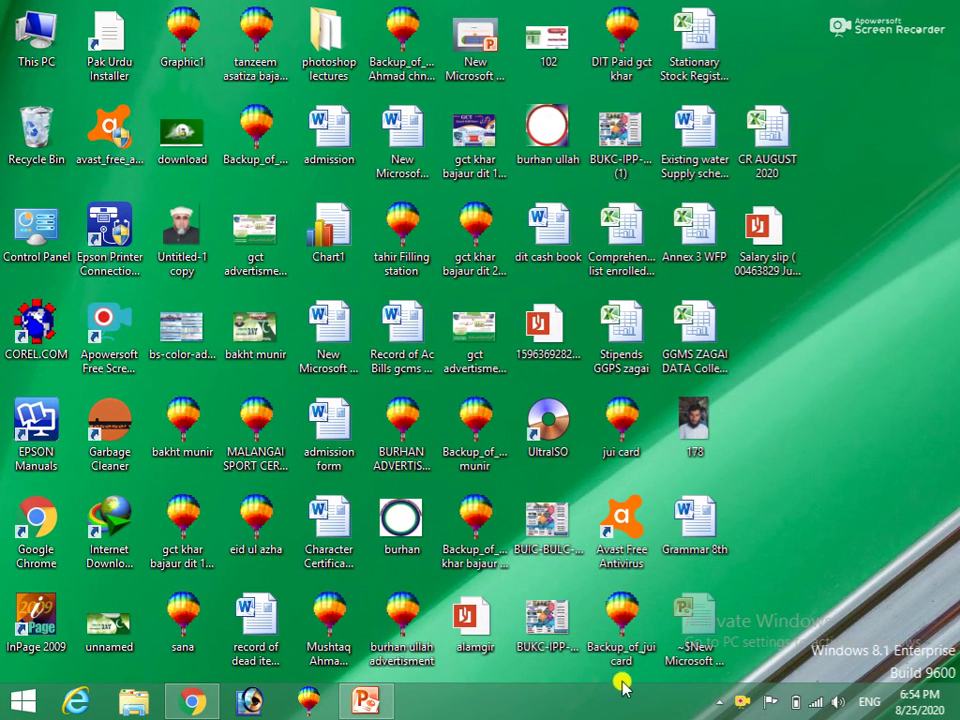
Step: Bring the 10-slide Pushpin presentation back on screen from the taskbar
click(366, 698)
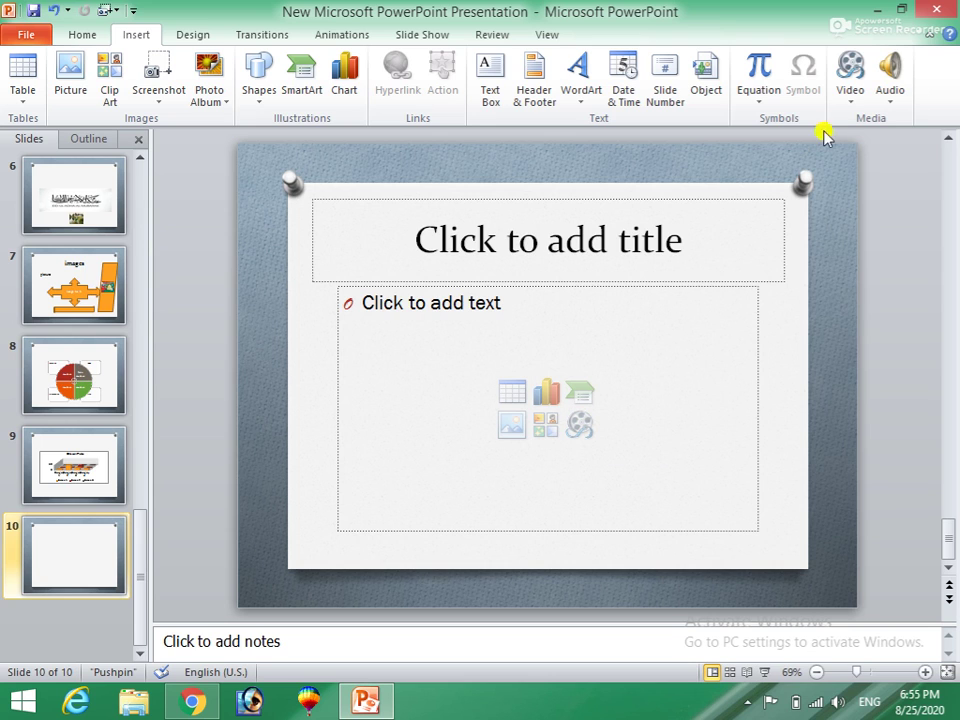
click(848, 106)
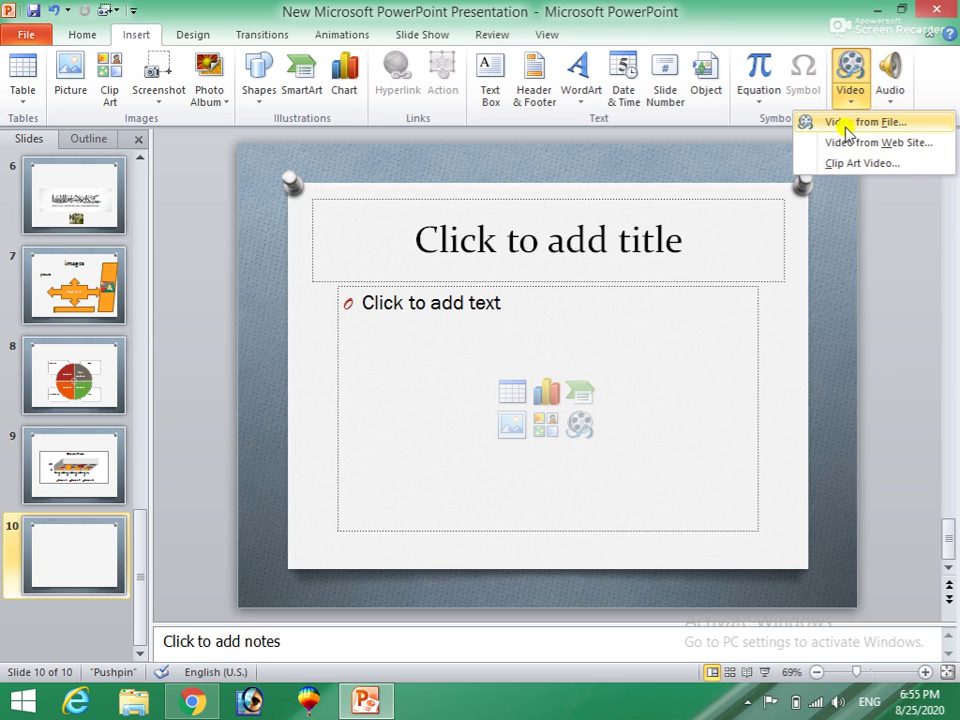
click(846, 123)
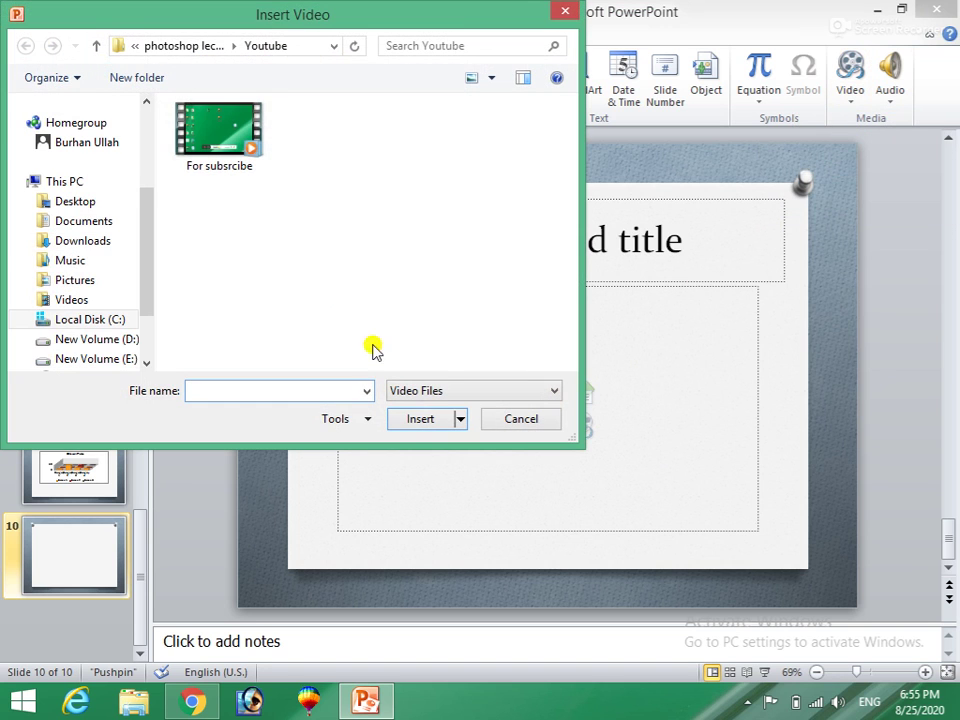
click(216, 150)
click(222, 140)
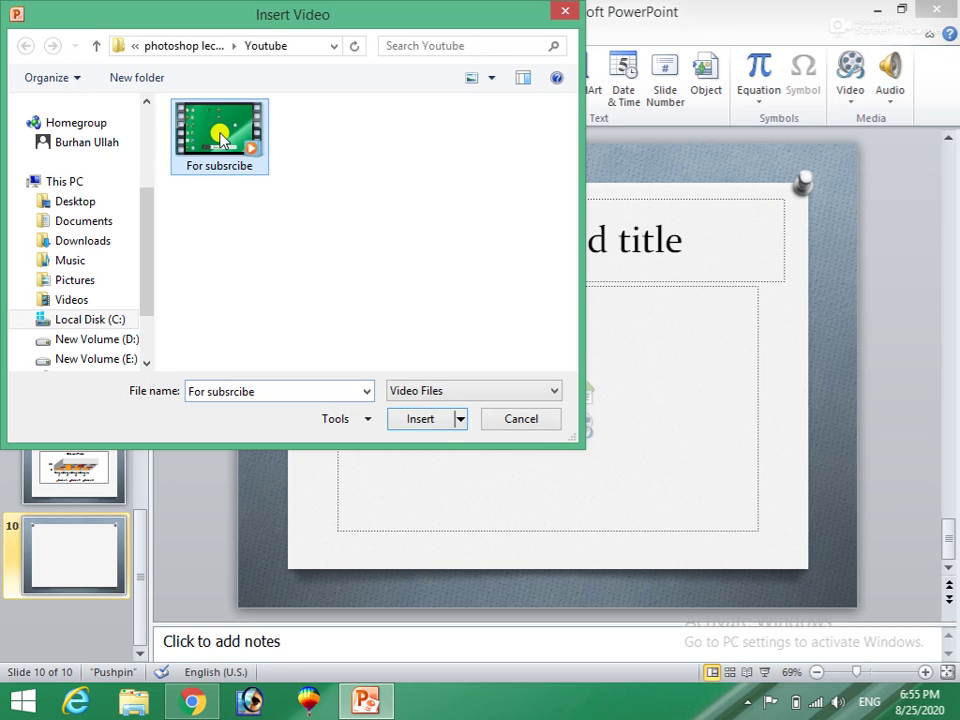
click(416, 421)
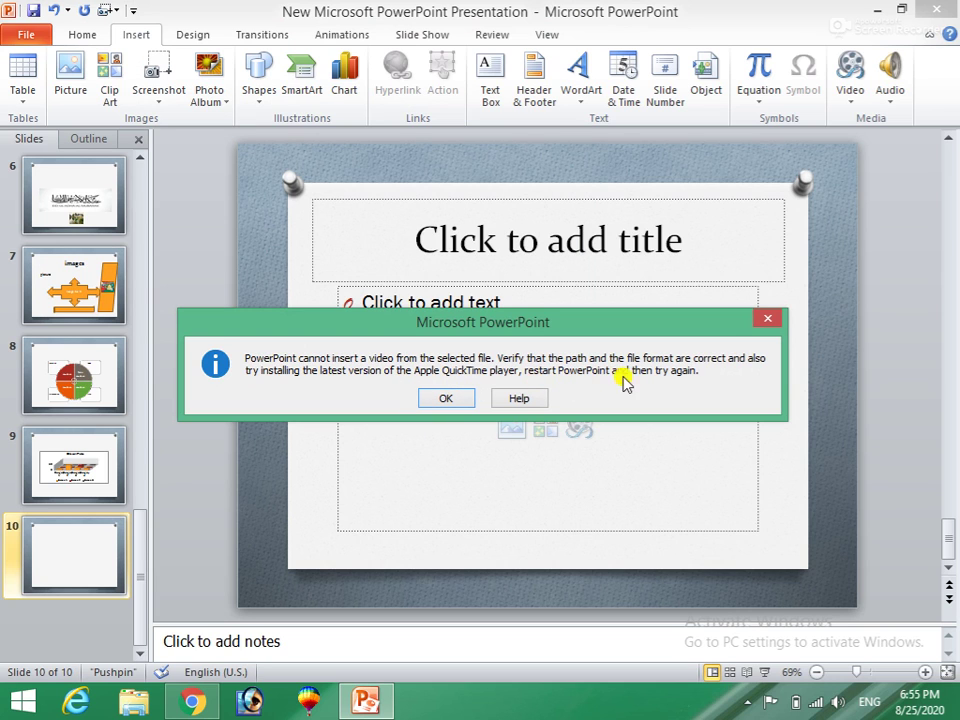
click(445, 399)
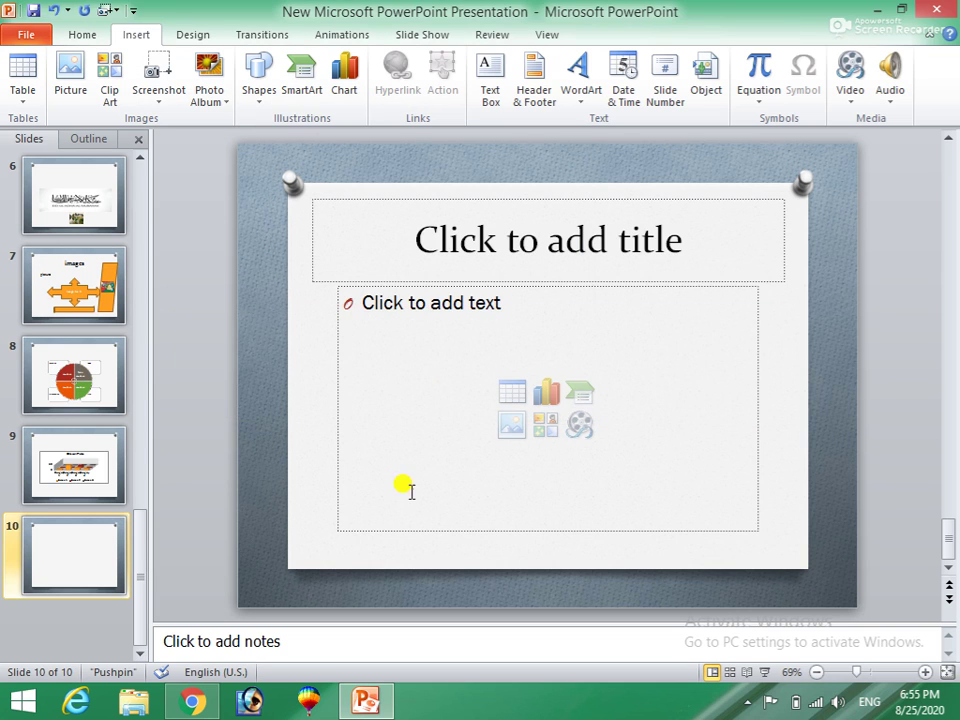
click(852, 107)
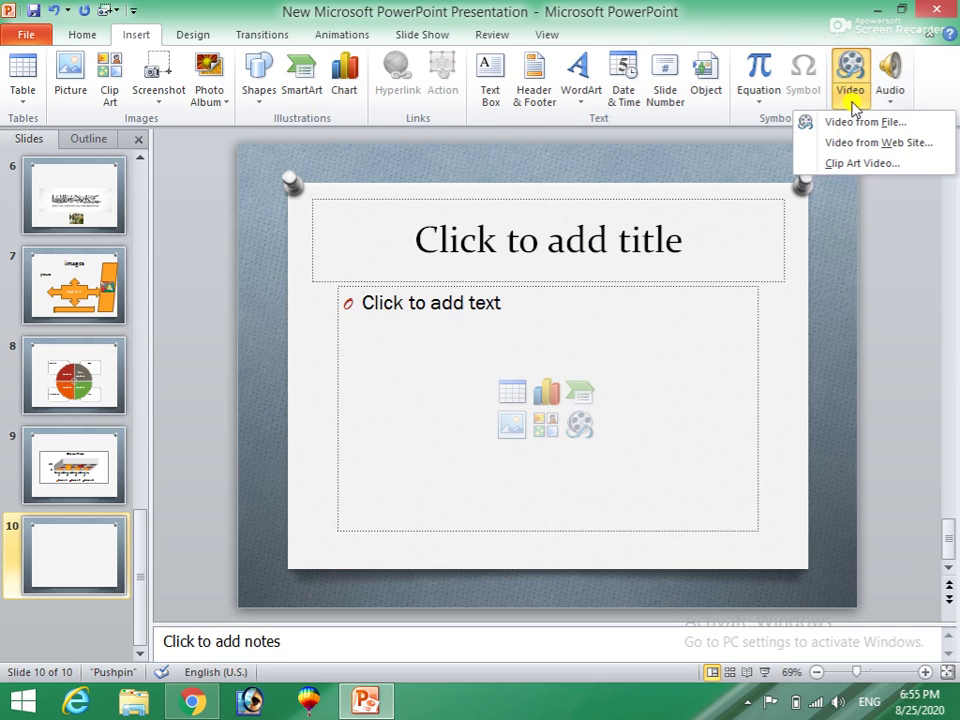
click(857, 150)
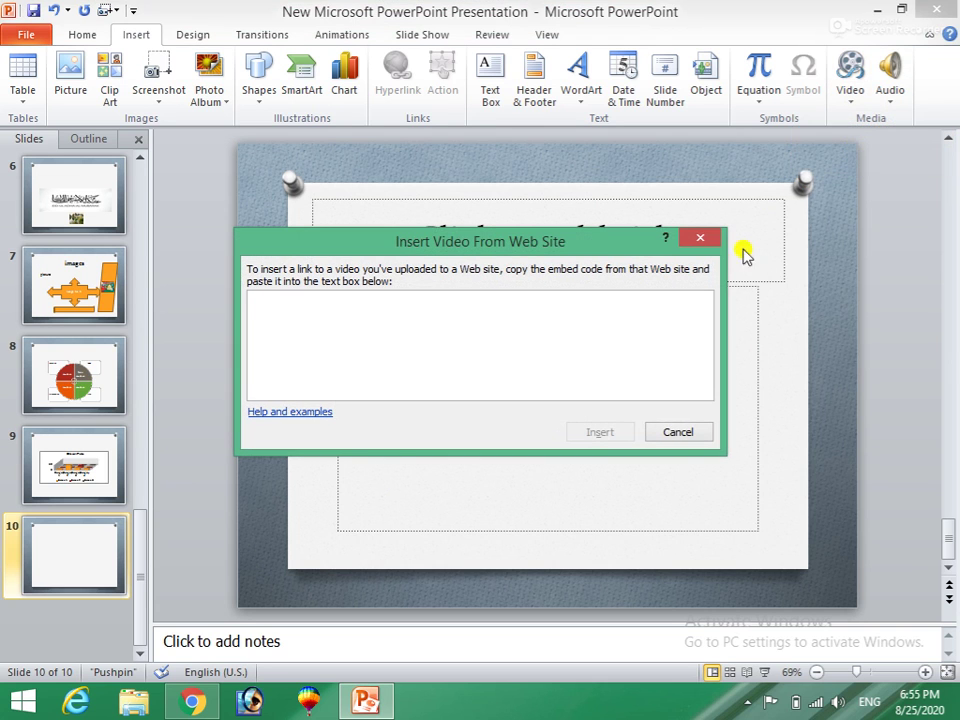
click(670, 433)
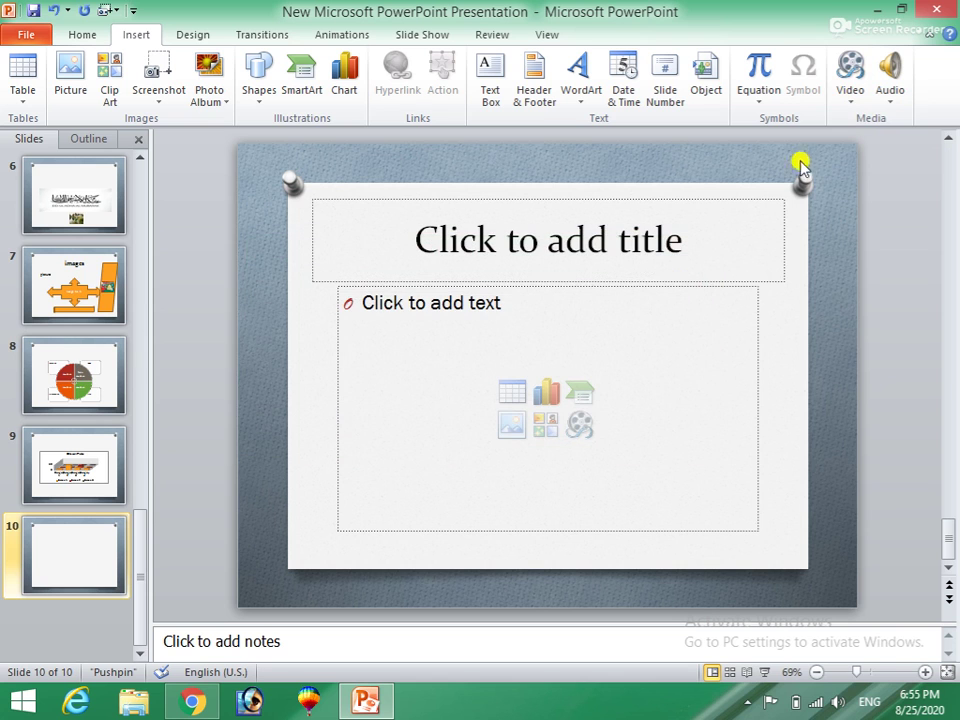
click(851, 100)
click(836, 164)
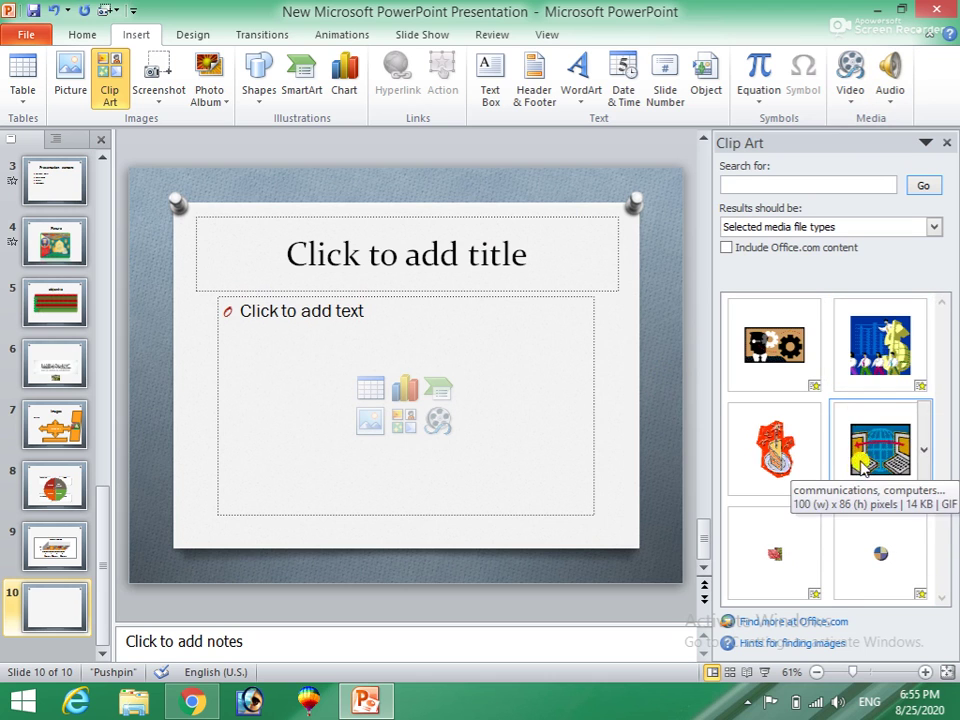
Step: Insert the communications-and-computers clip art, enlarge it to about 4.77" by 5.55", and close the Clip Art pane
click(888, 480)
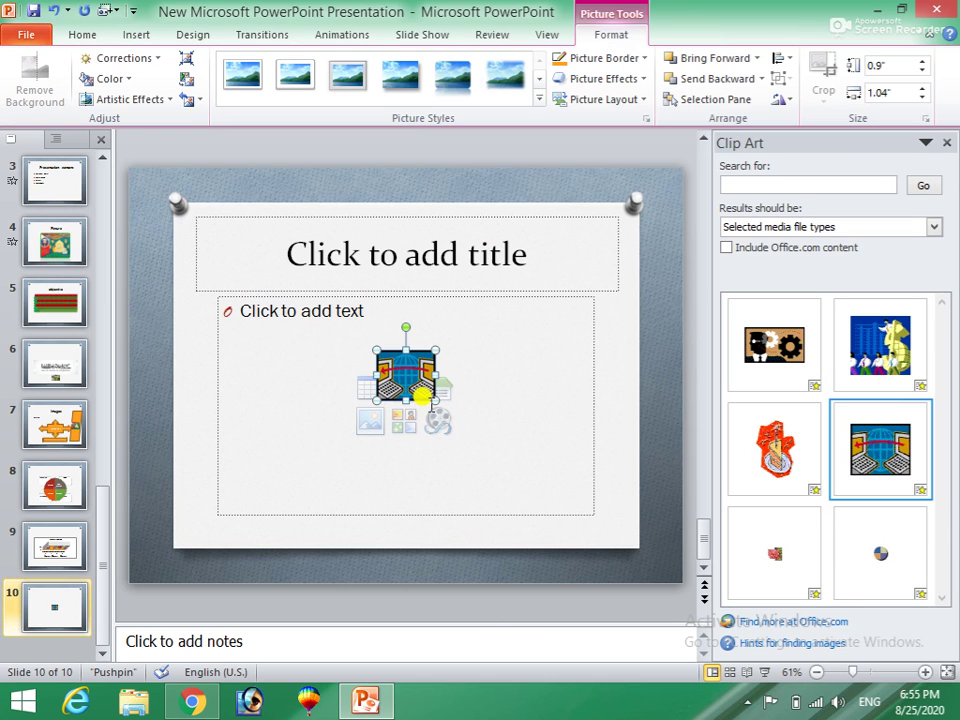
drag(431, 397, 557, 504)
drag(377, 350, 236, 320)
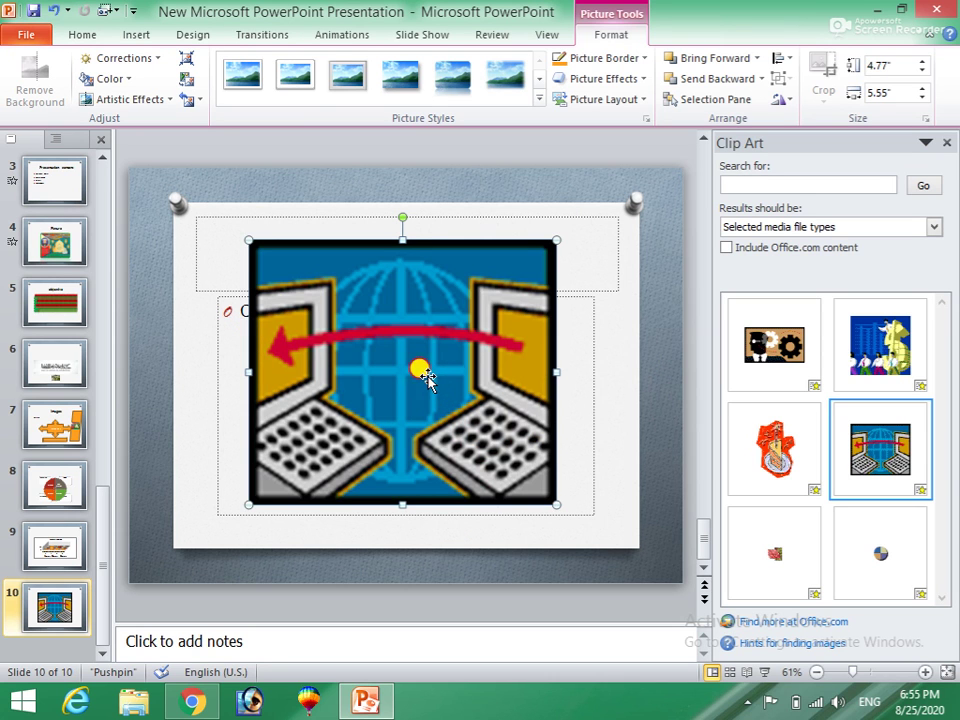
click(611, 439)
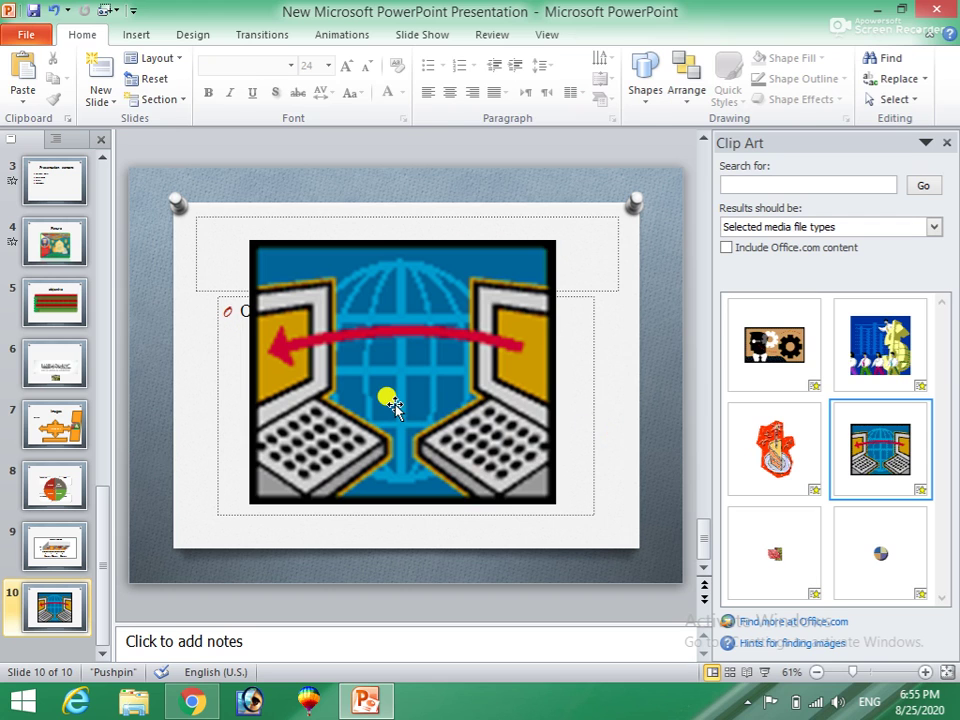
click(392, 404)
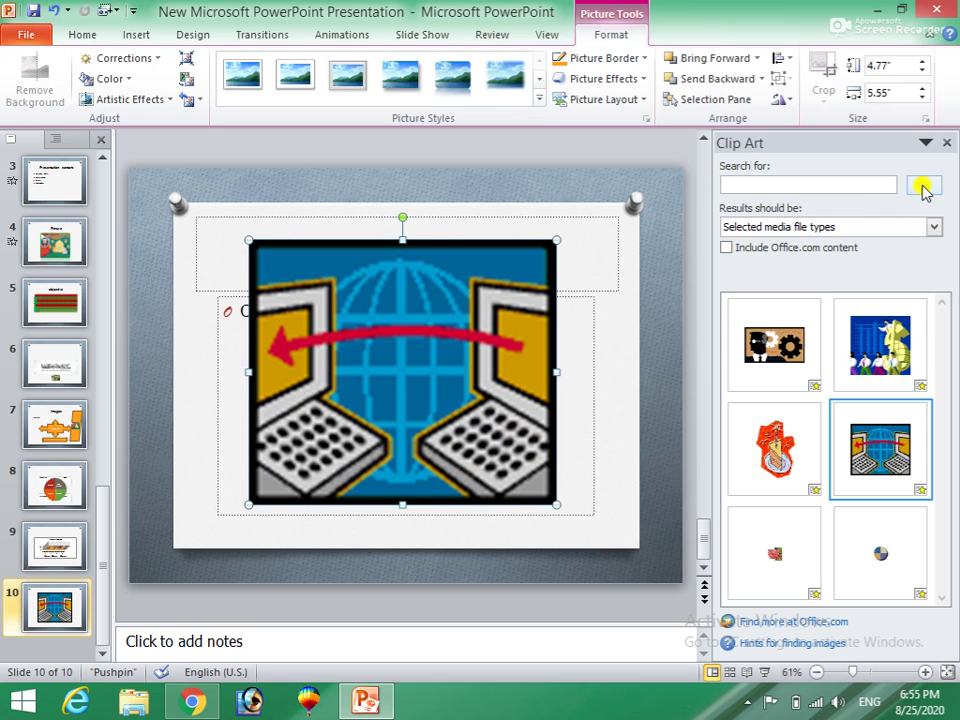
click(946, 145)
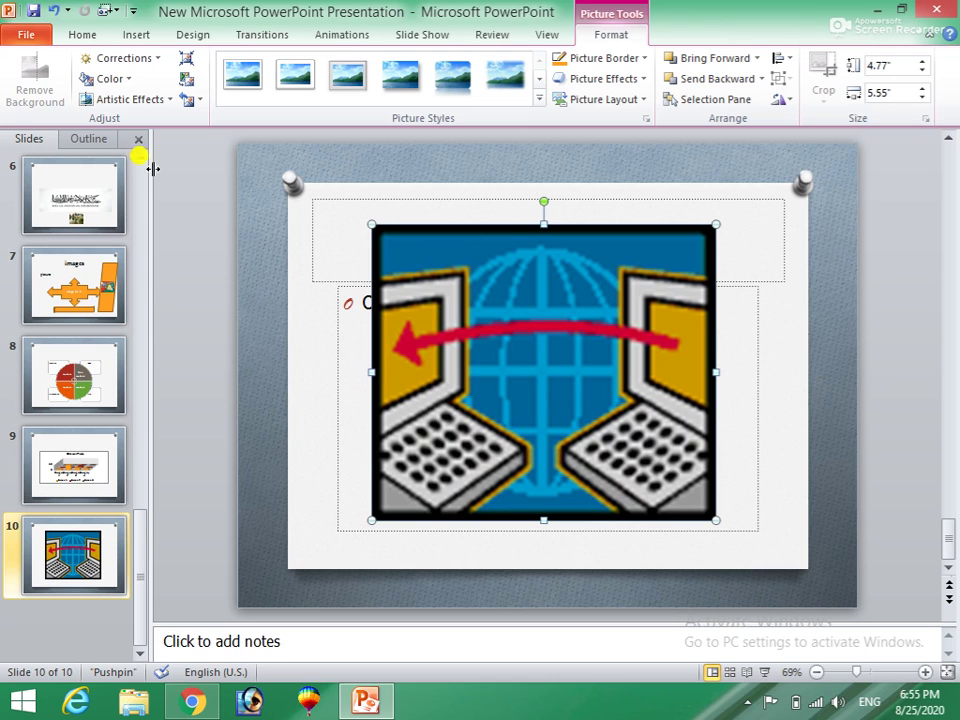
click(122, 79)
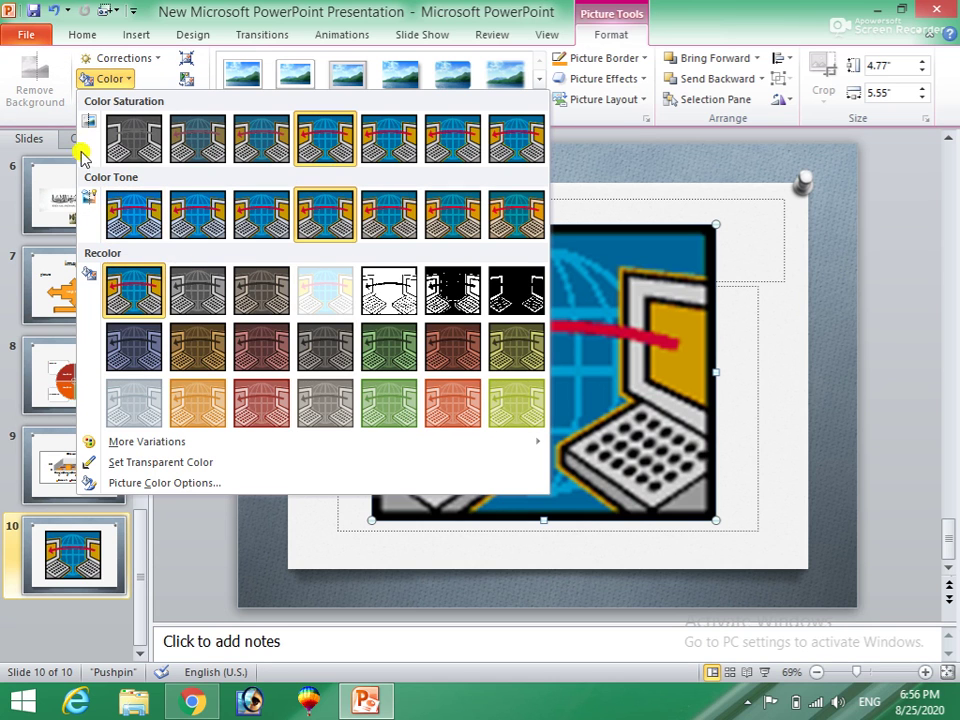
Step: Apply the Brightness +40%, Contrast +20% correction to the network clip art
click(154, 62)
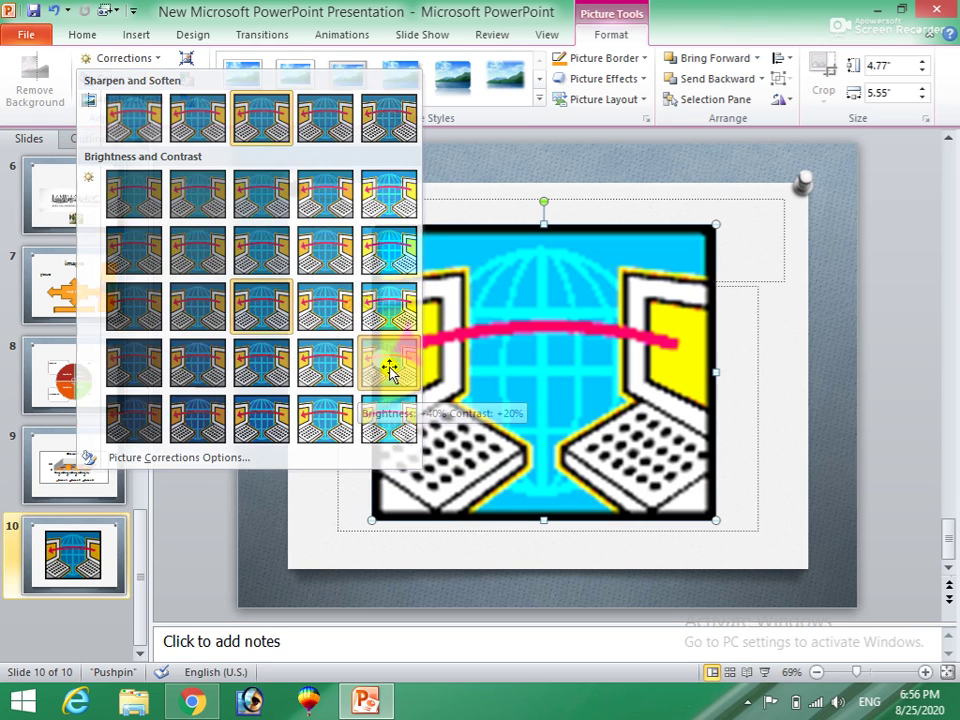
click(389, 368)
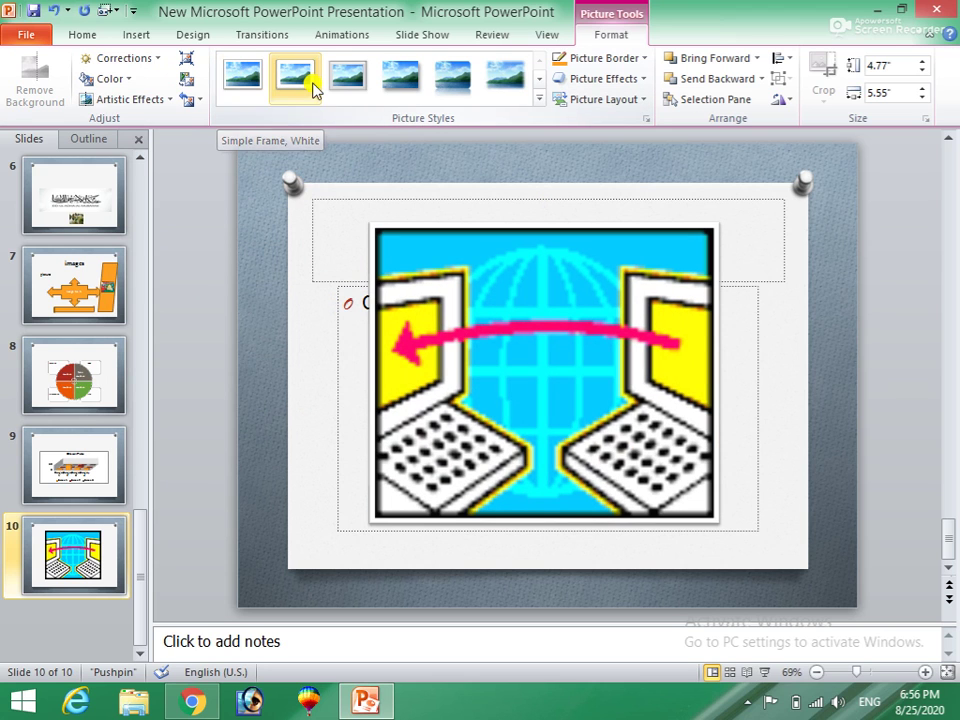
click(539, 99)
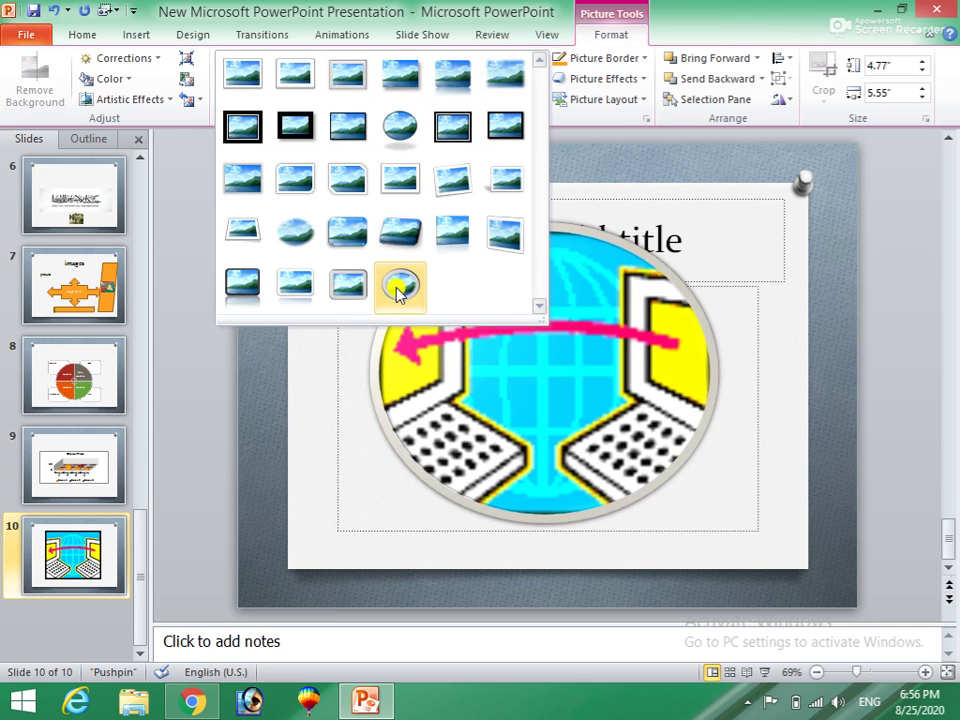
Step: Shape the clip art with the Beveled Oval, Black picture style and a red border
click(402, 133)
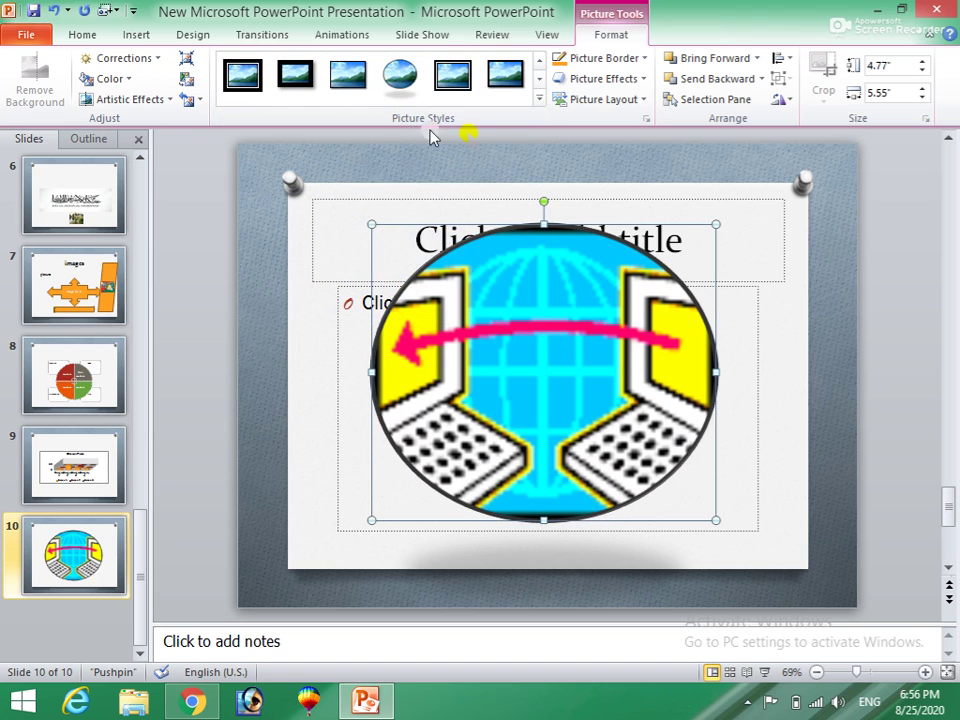
click(648, 63)
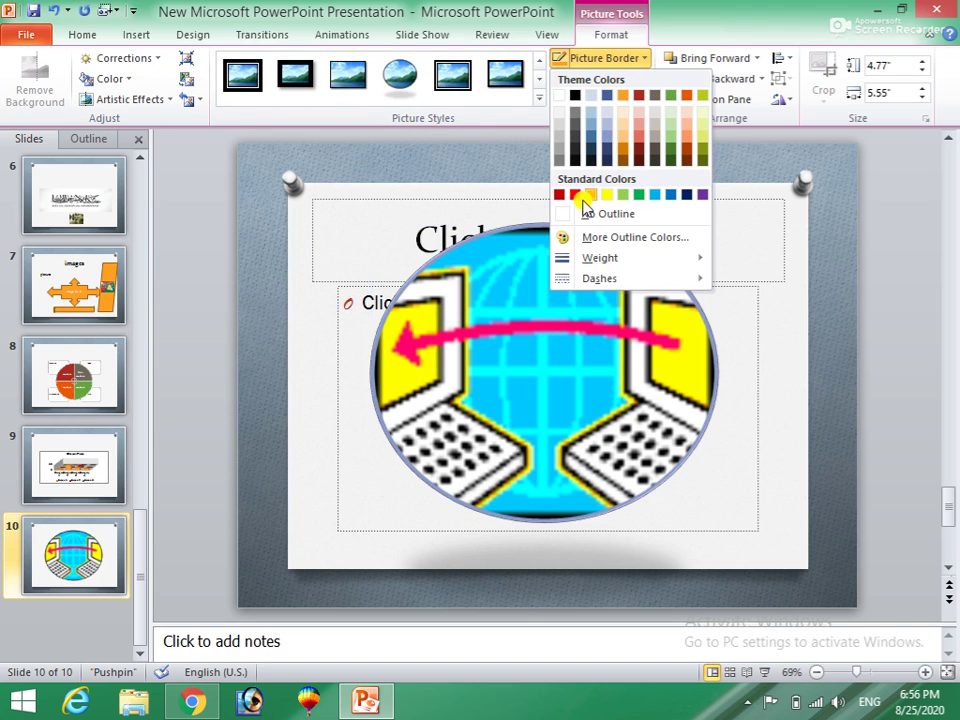
click(575, 196)
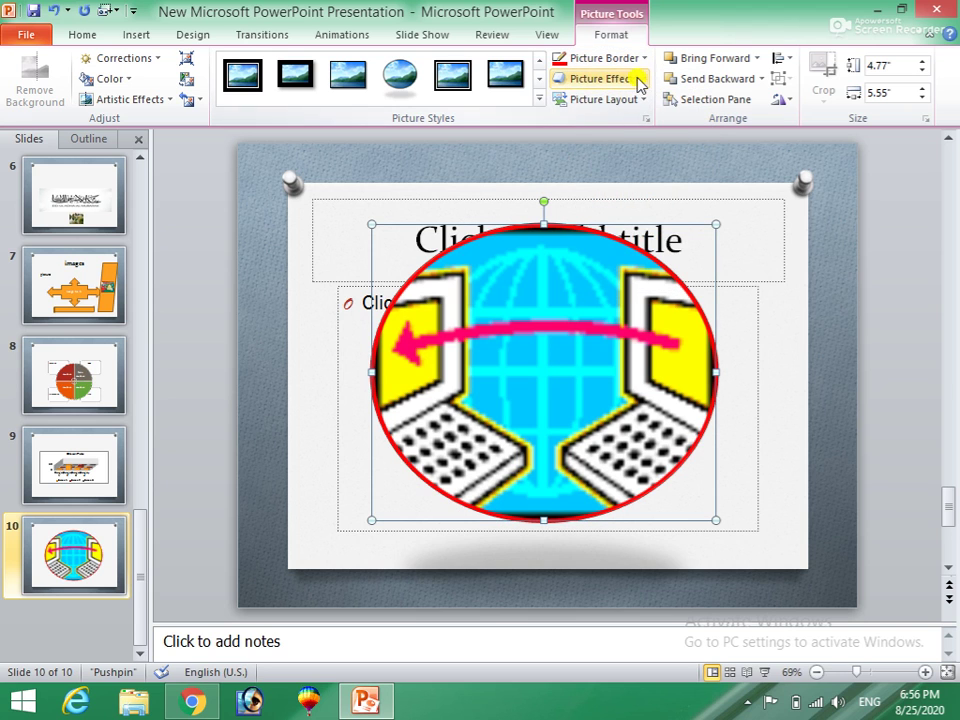
Step: Look through picture effects and layouts without applying any, then move to the Insert tab
click(638, 80)
mouse_move(600, 210)
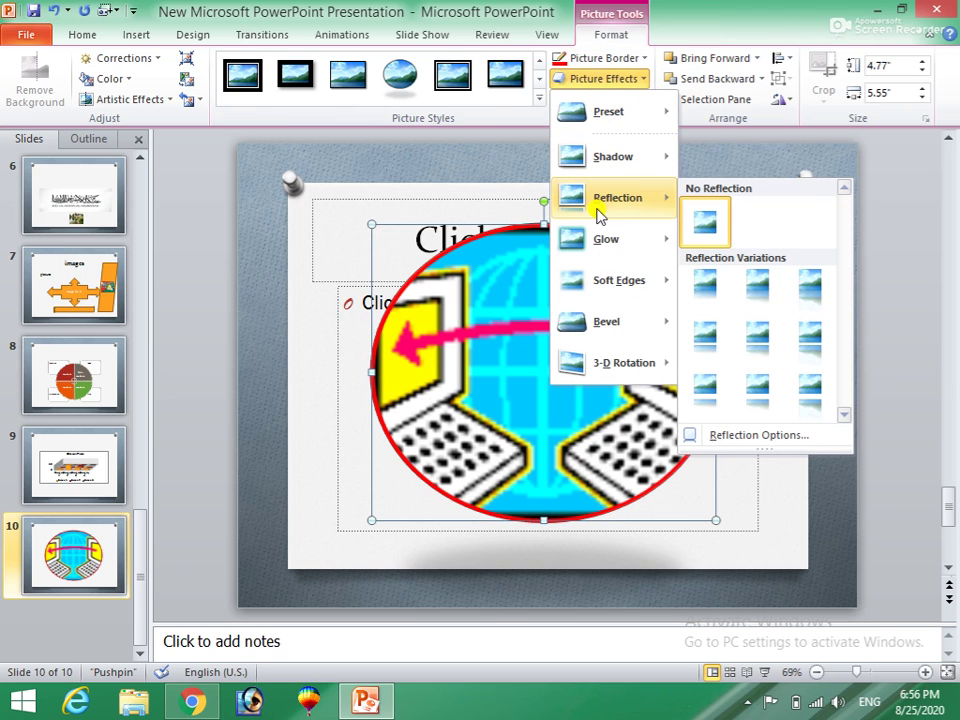
click(506, 120)
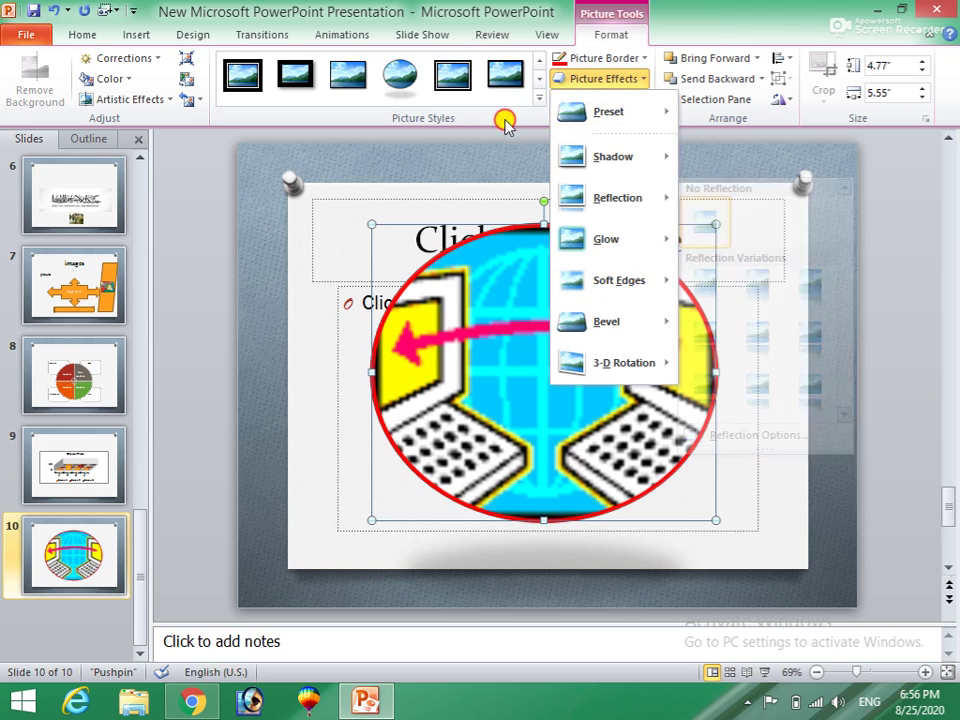
click(645, 102)
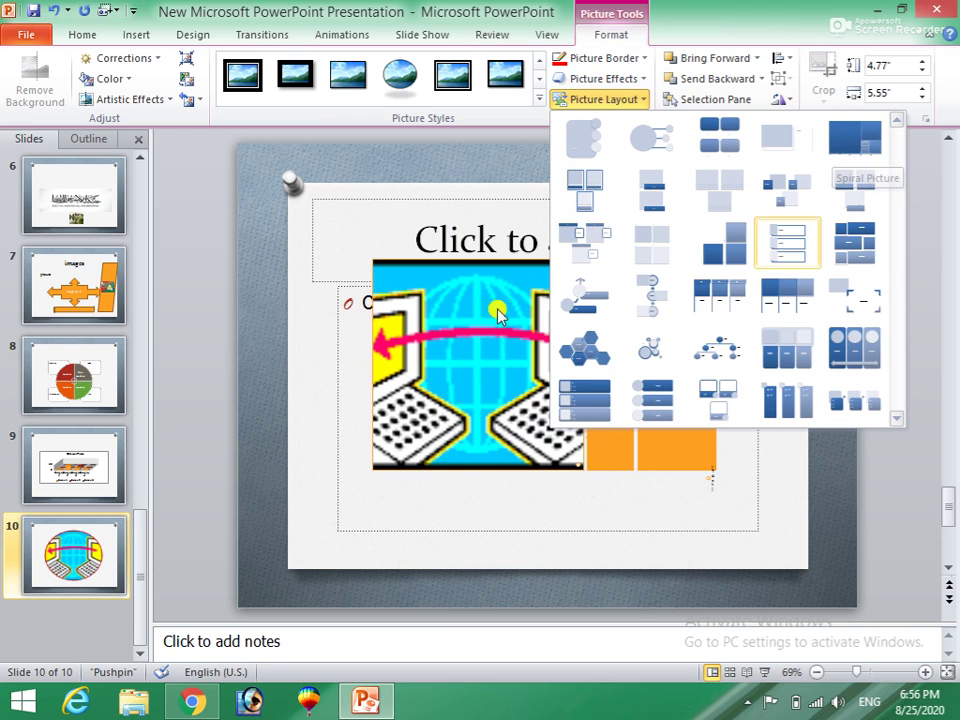
click(430, 182)
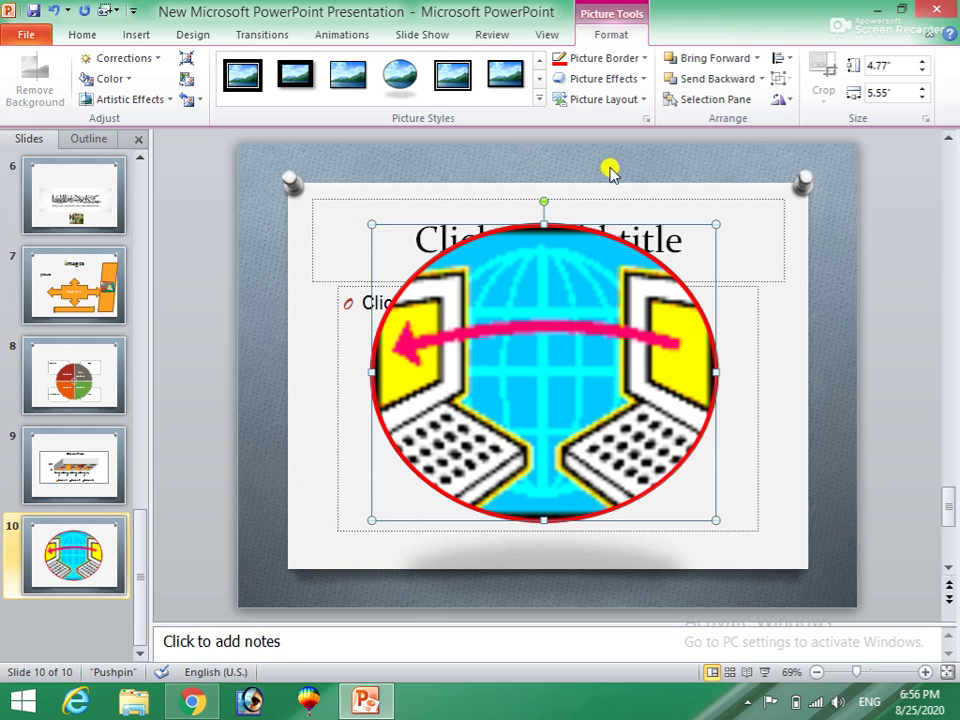
click(137, 37)
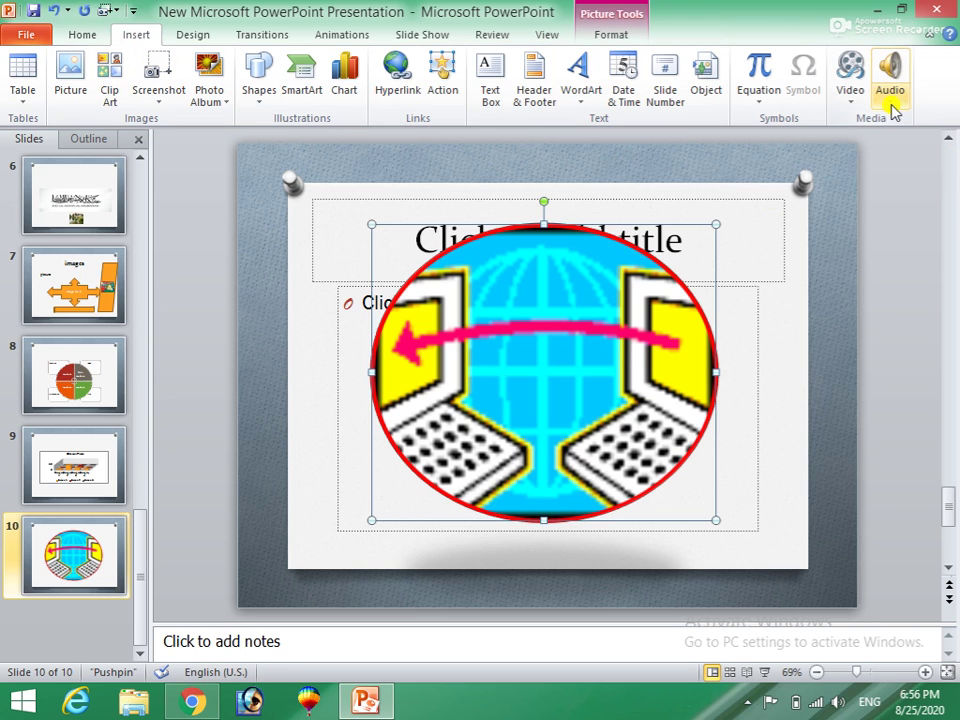
click(330, 415)
Step: Reselect the circular network picture on slide 10
click(486, 366)
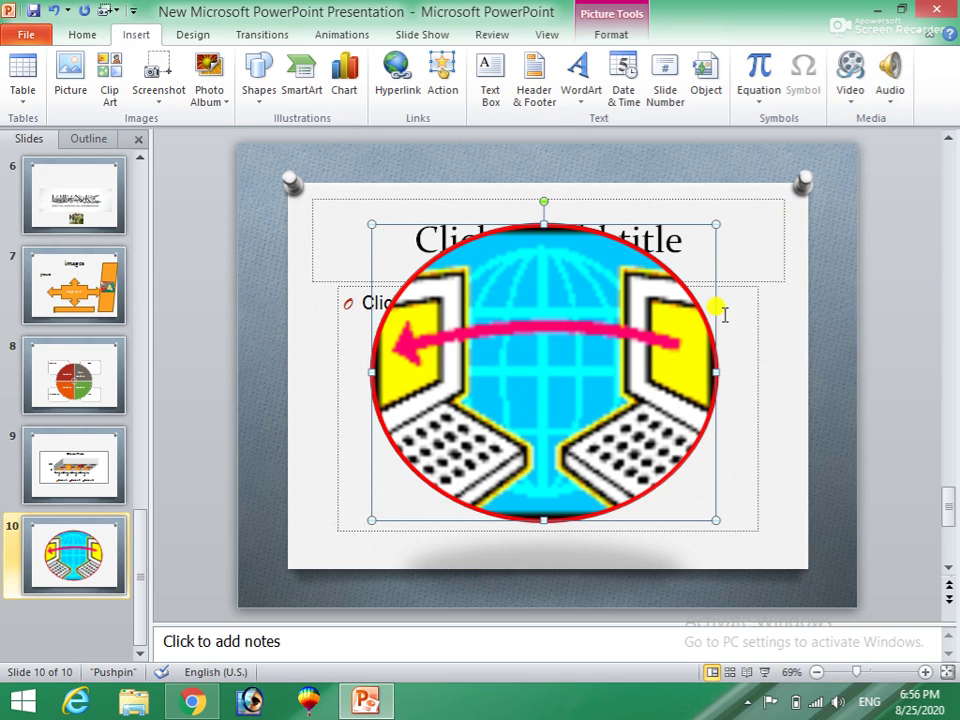
click(778, 345)
key(Tab)
click(563, 364)
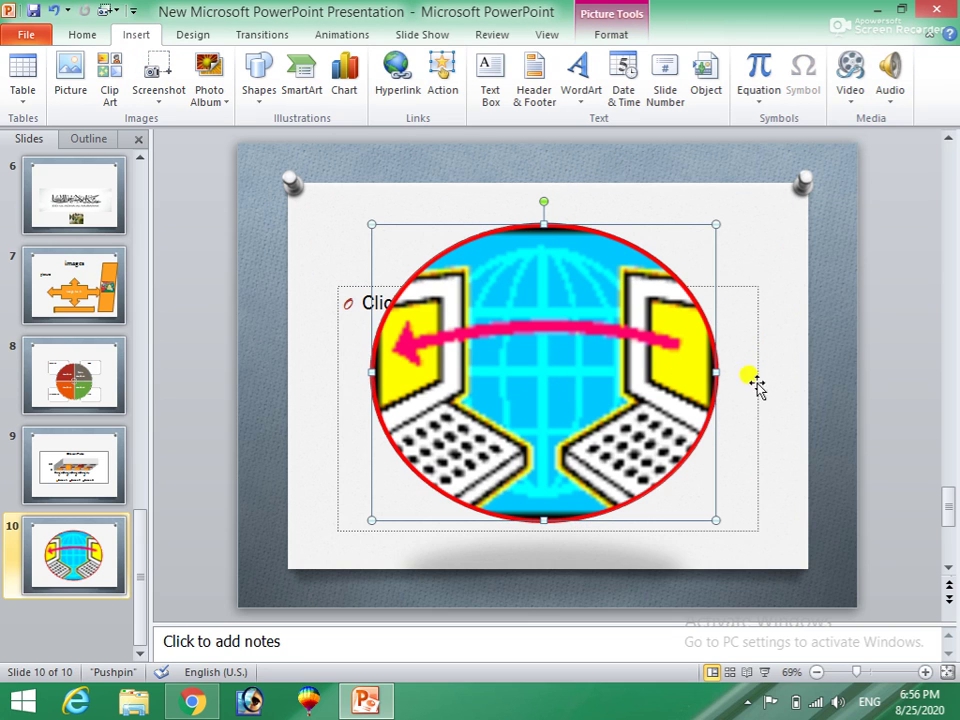
Step: Record a roughly 13.5-second sound and insert it as an audio icon over the picture
click(881, 101)
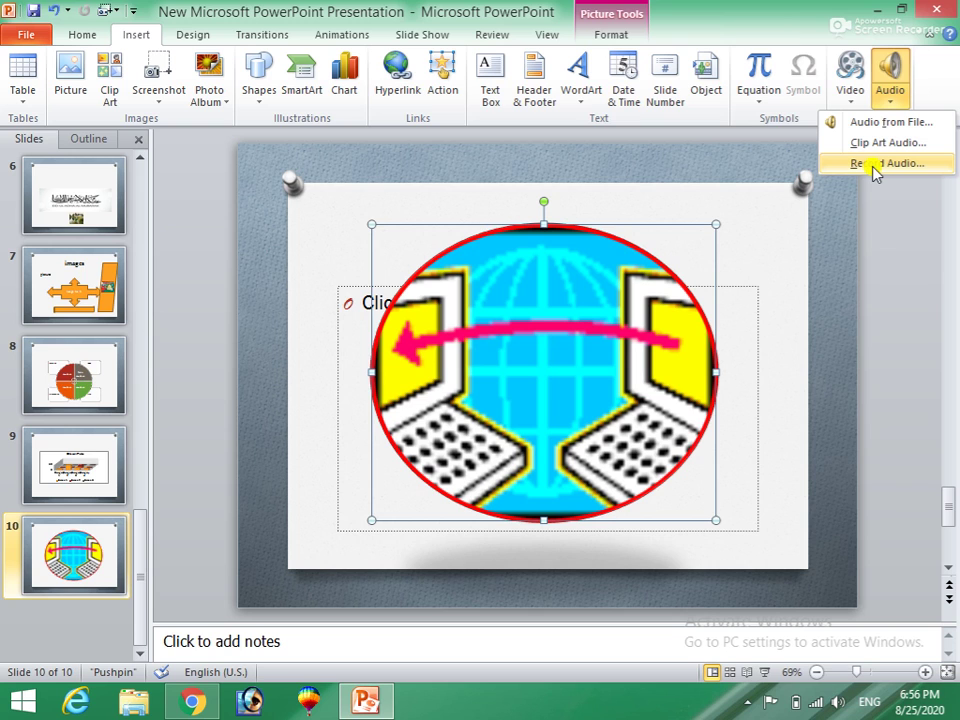
click(874, 165)
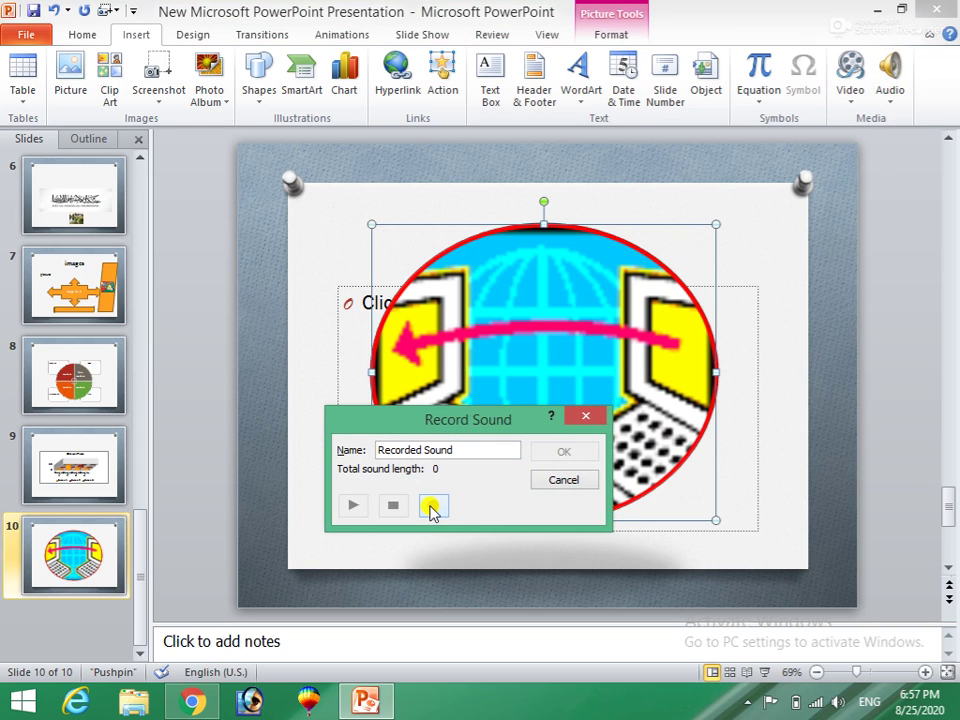
click(430, 507)
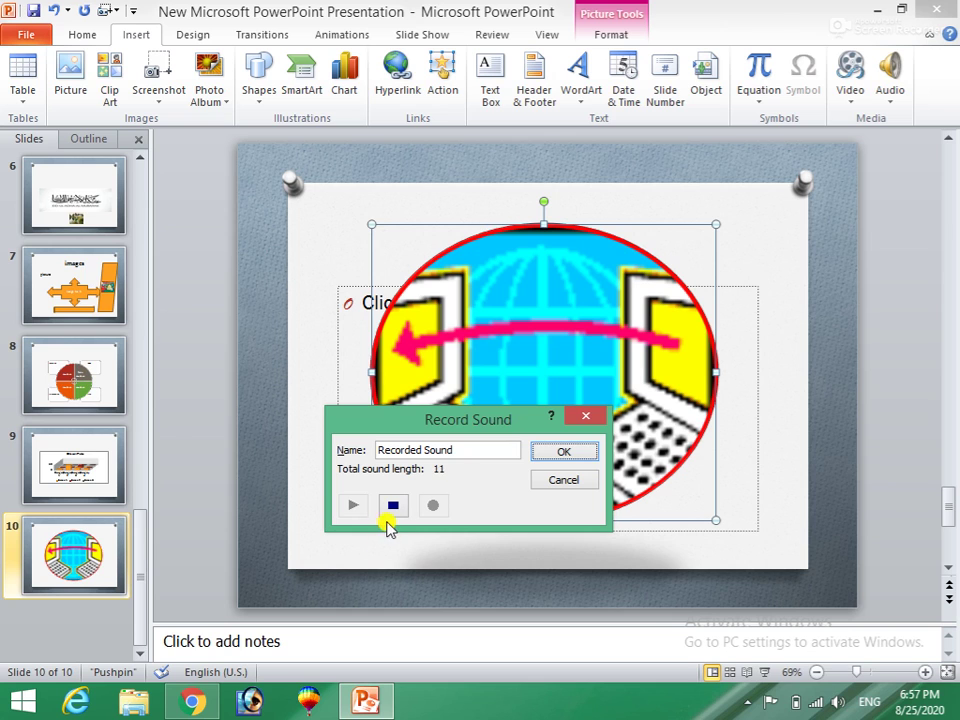
click(390, 508)
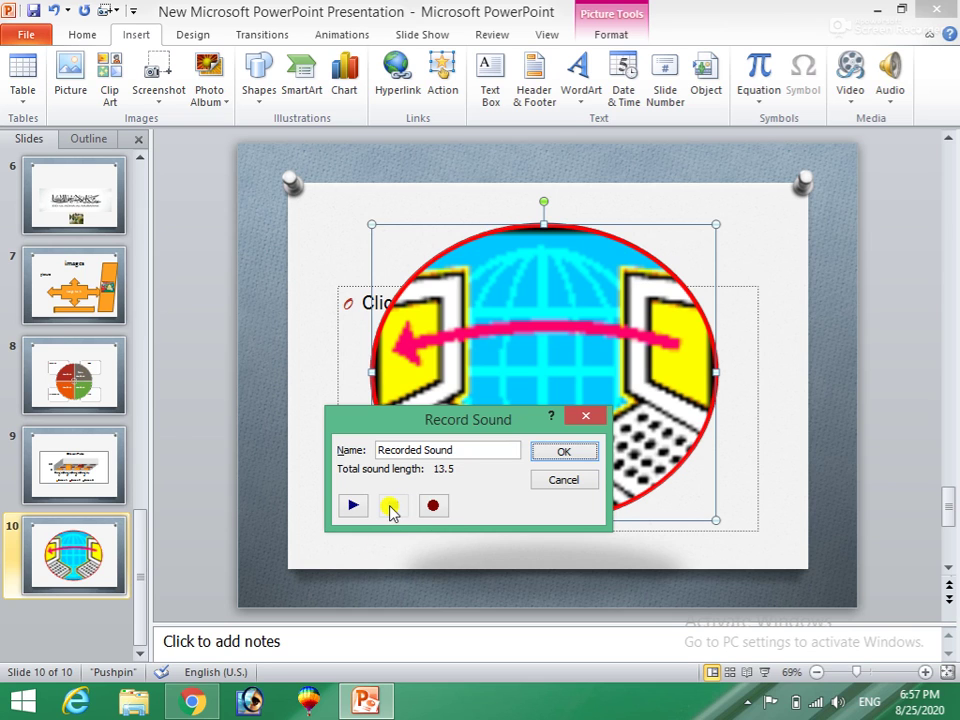
click(576, 452)
mouse_move(546, 380)
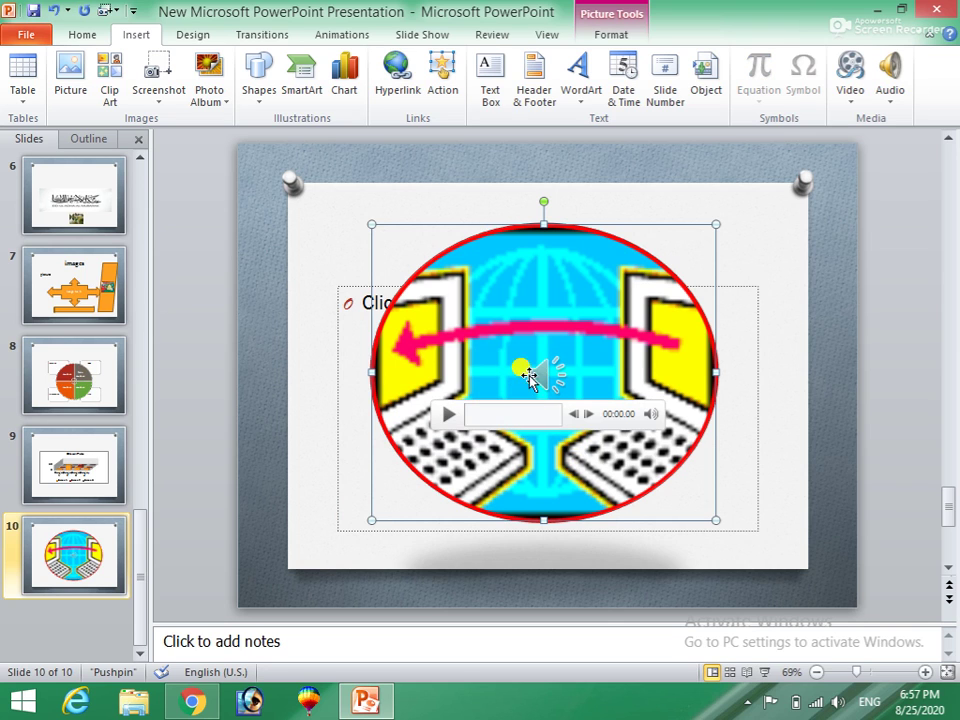
click(540, 380)
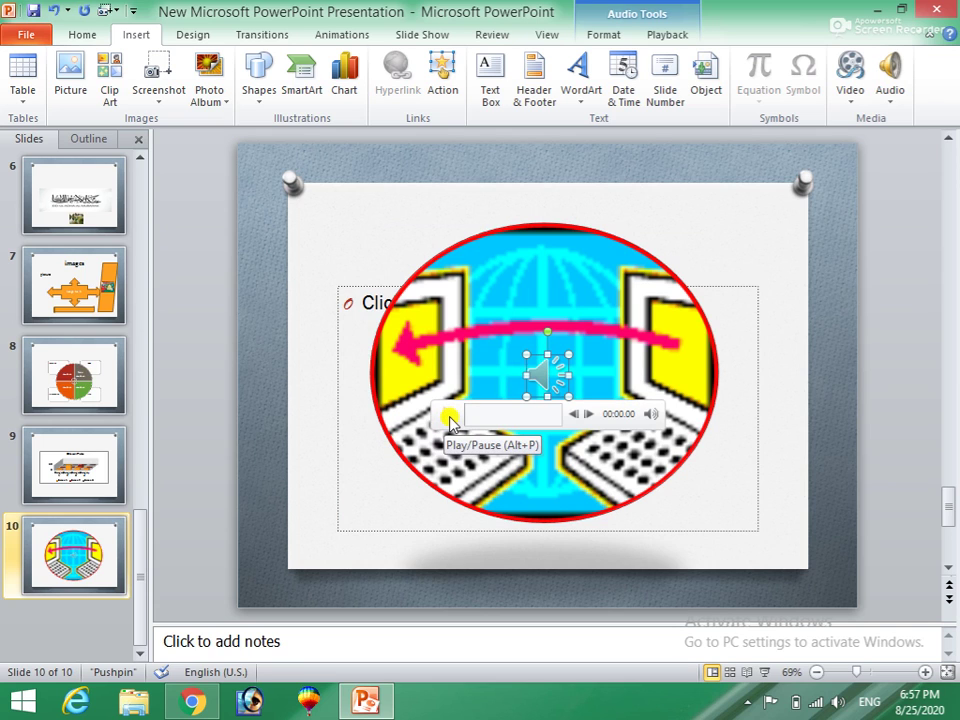
click(450, 418)
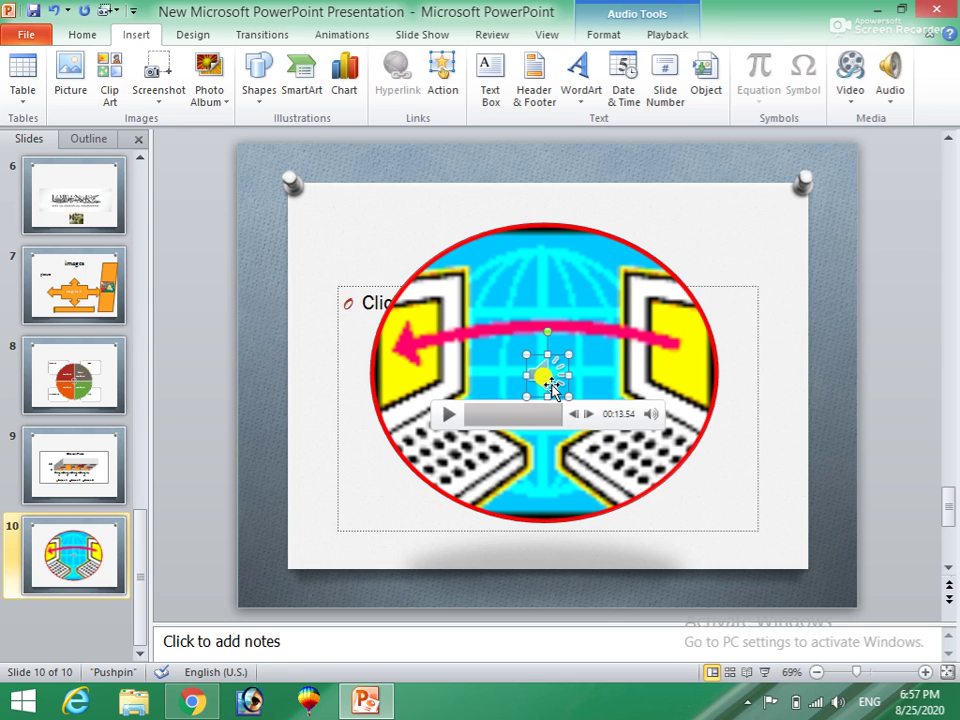
click(735, 258)
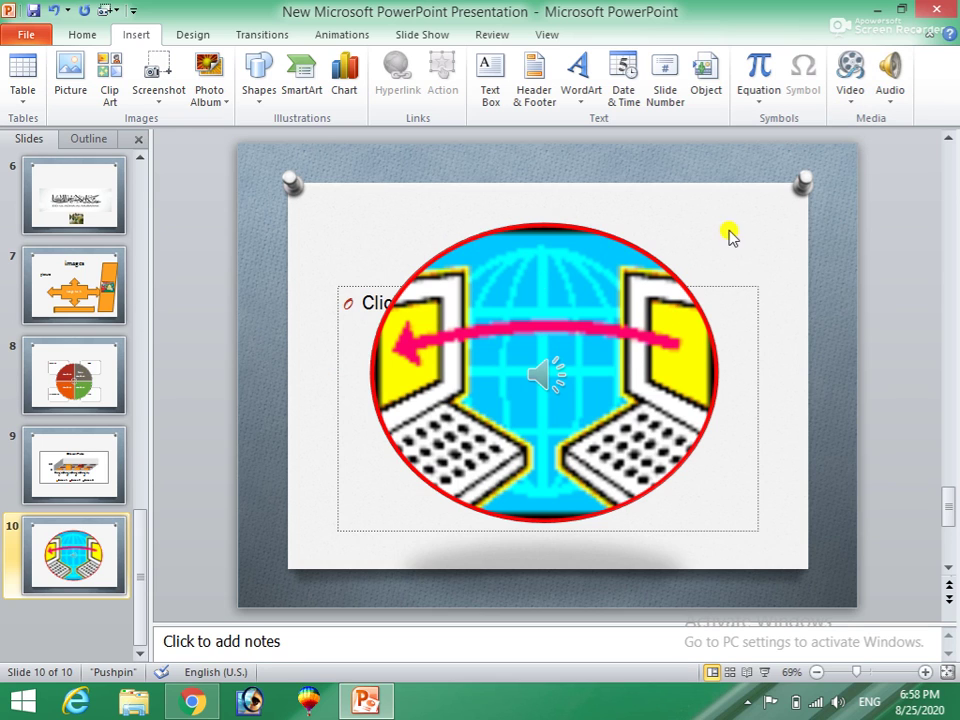
click(850, 100)
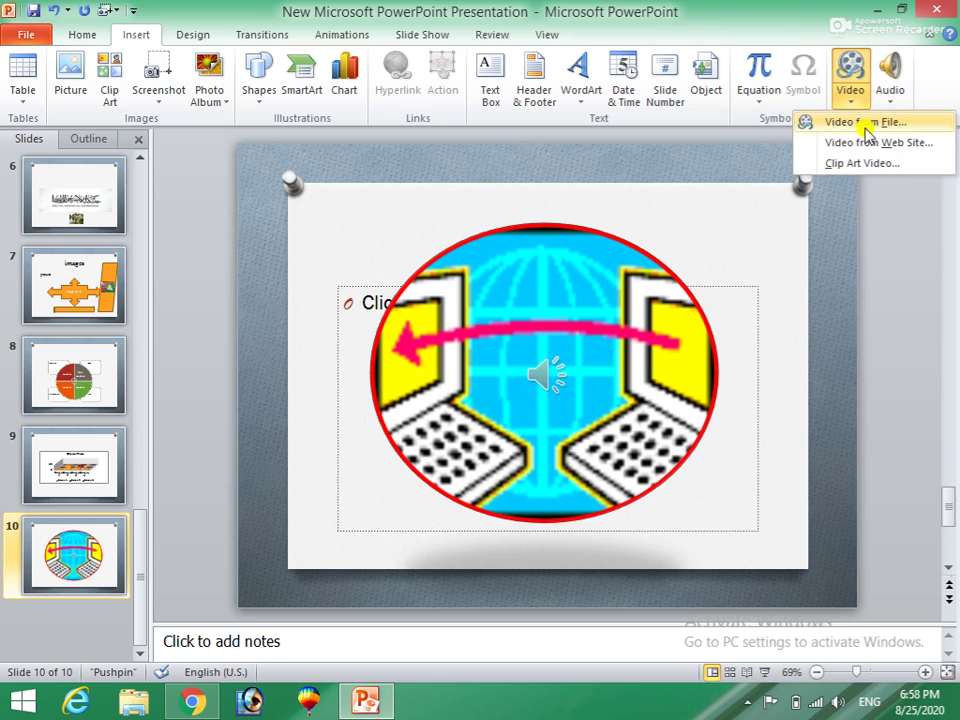
click(857, 125)
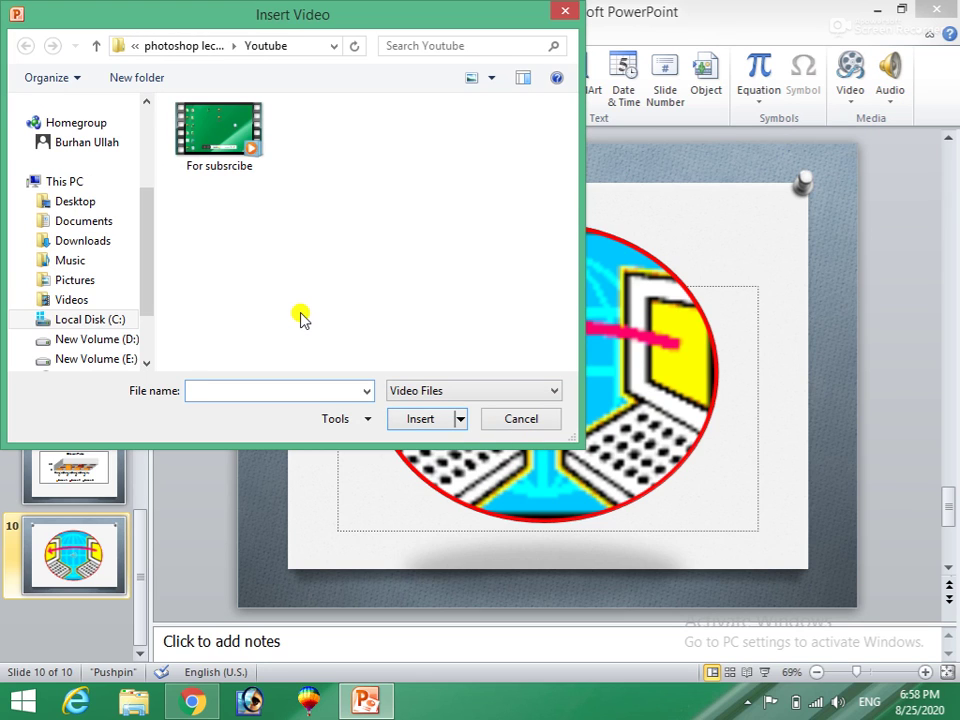
click(215, 130)
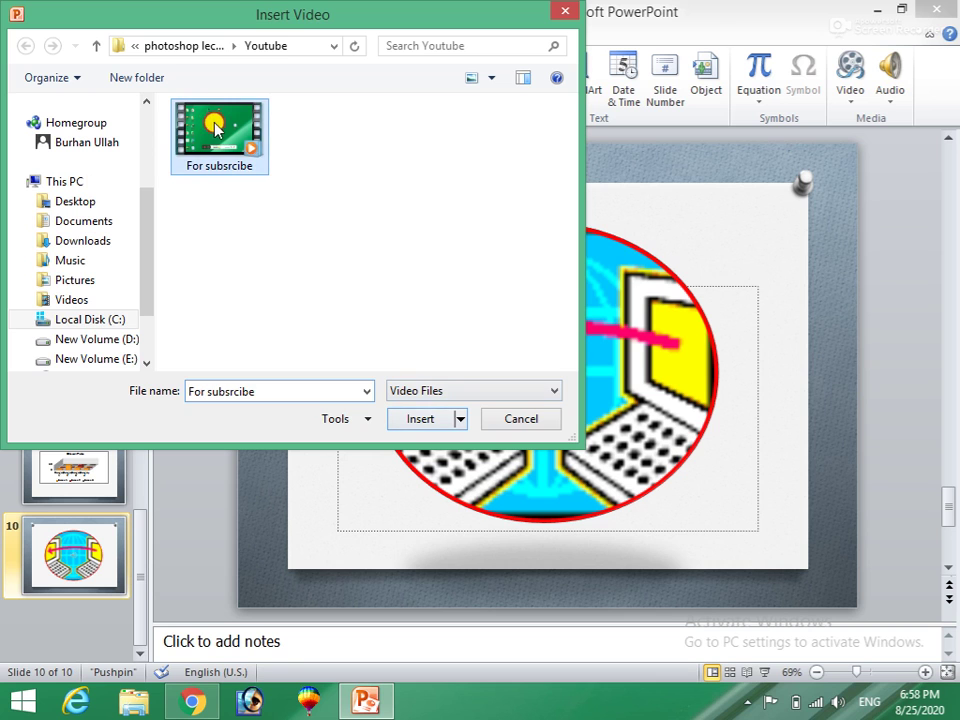
click(412, 419)
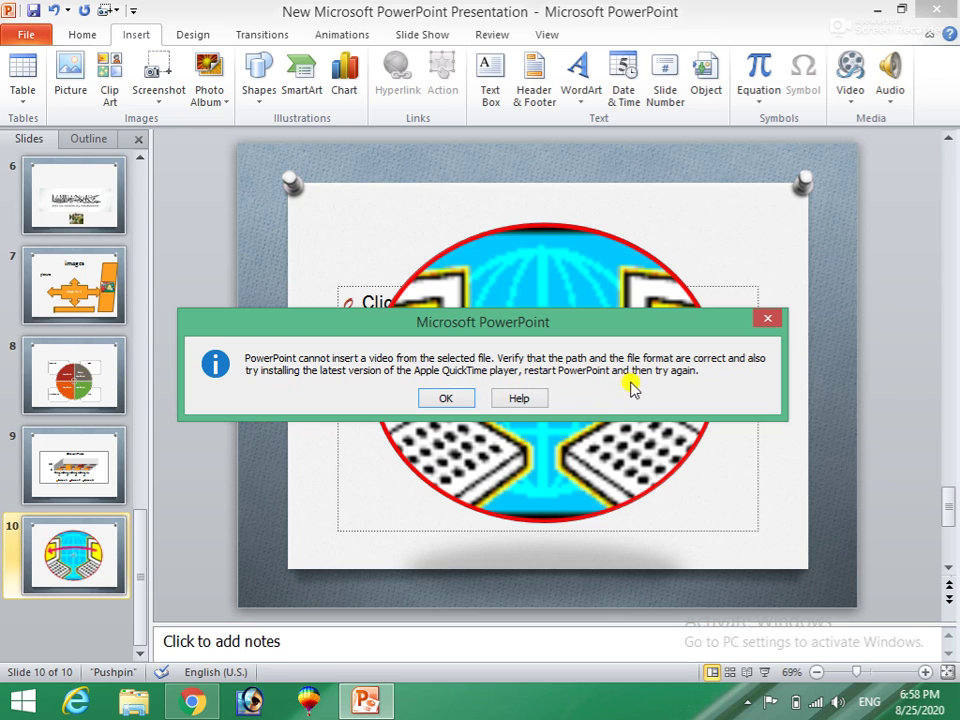
click(447, 399)
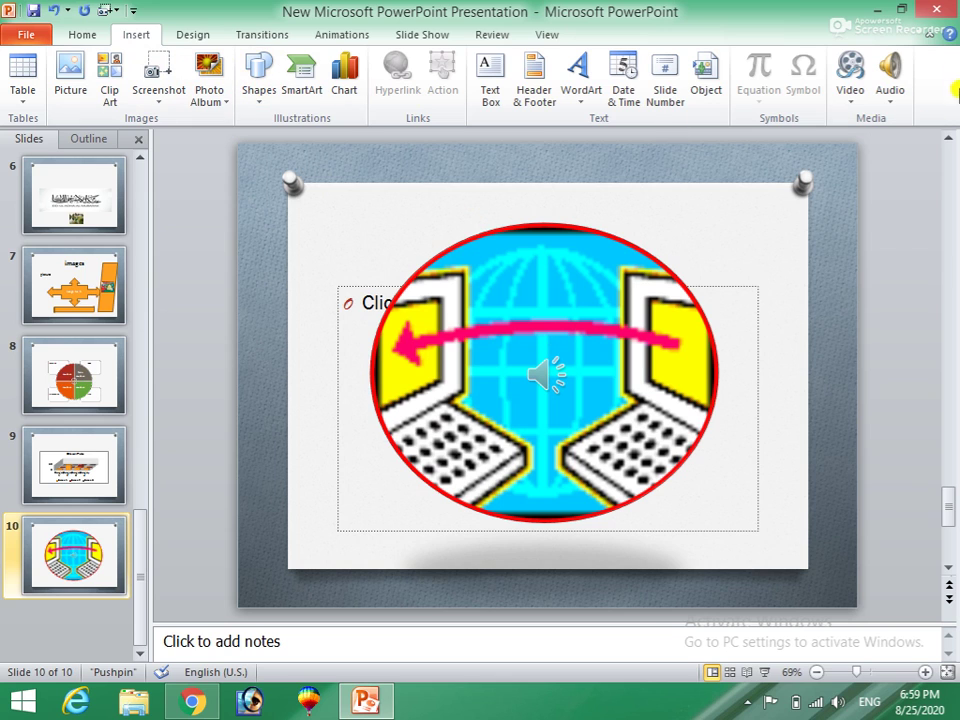
click(188, 36)
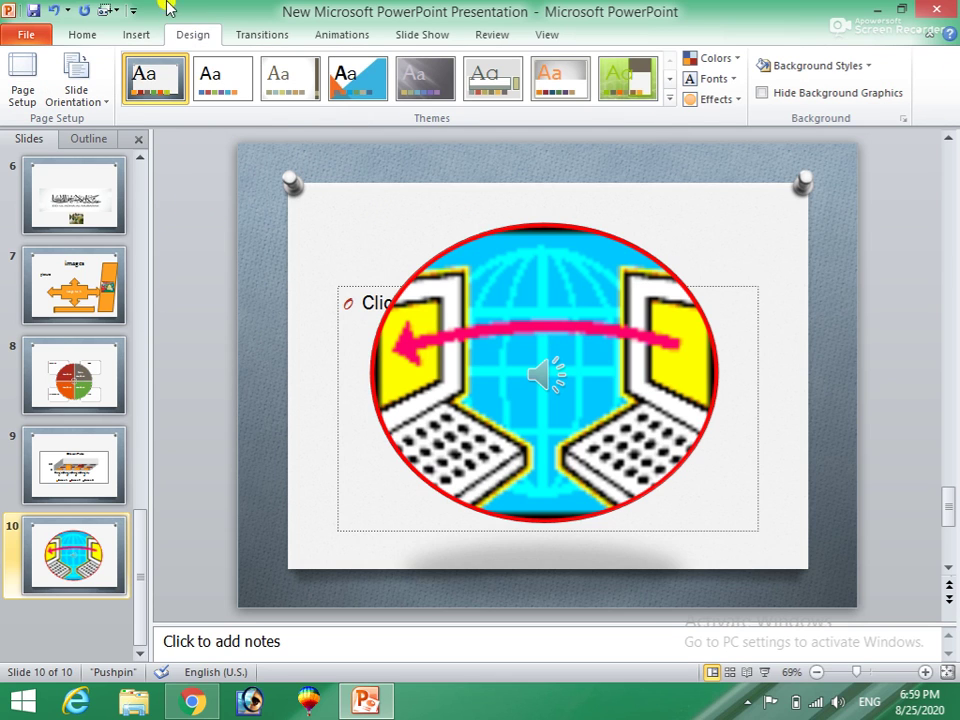
Step: Set the slide size to On-screen Show (16:9) in Page Setup
click(20, 90)
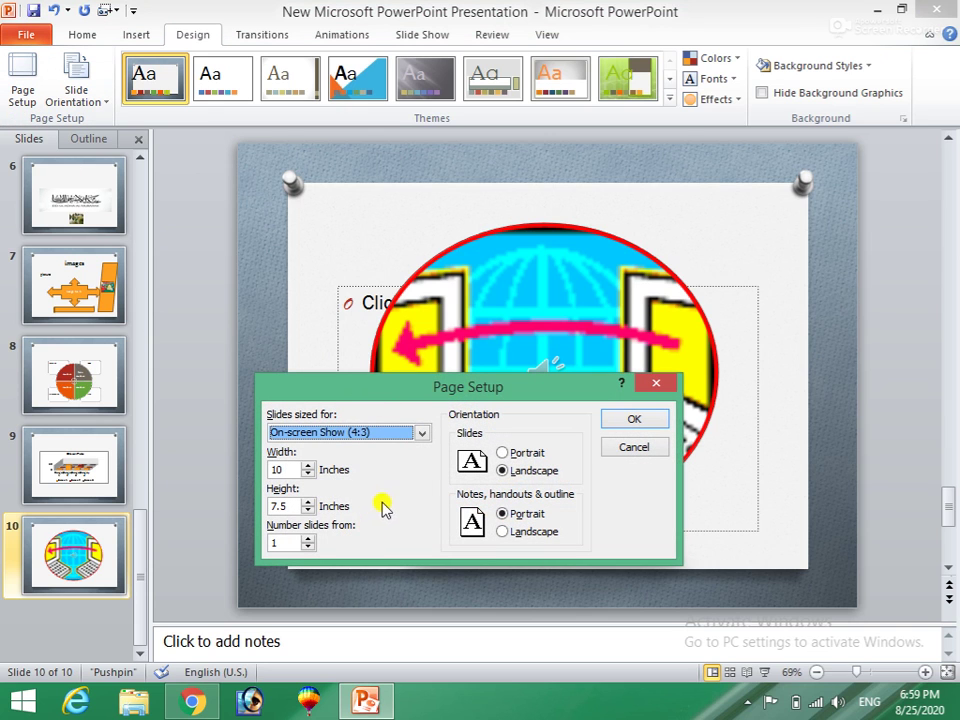
click(422, 433)
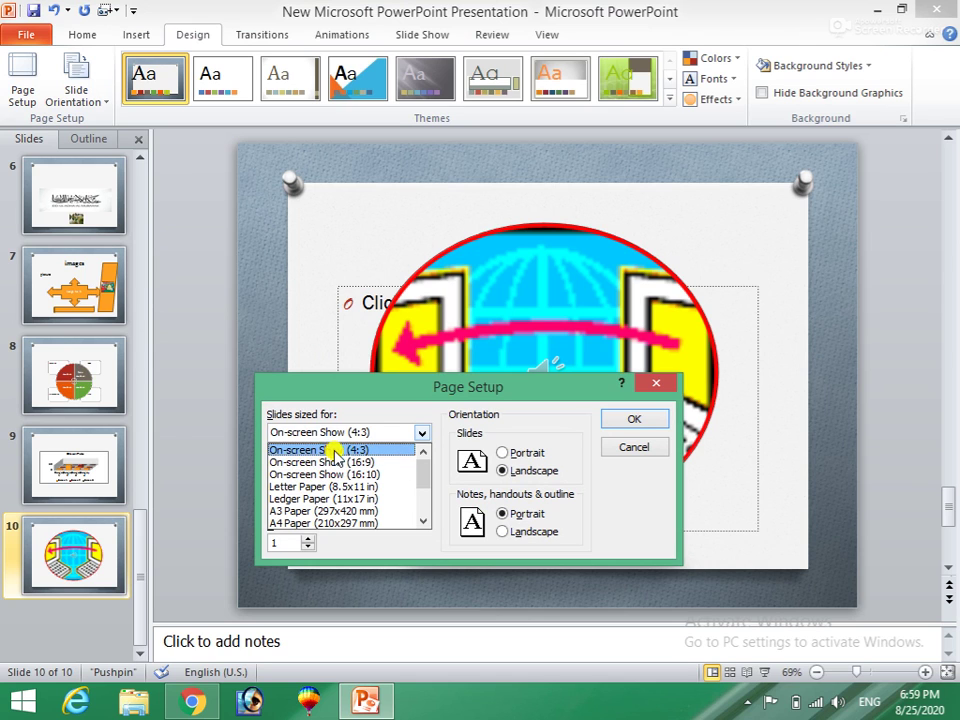
click(329, 463)
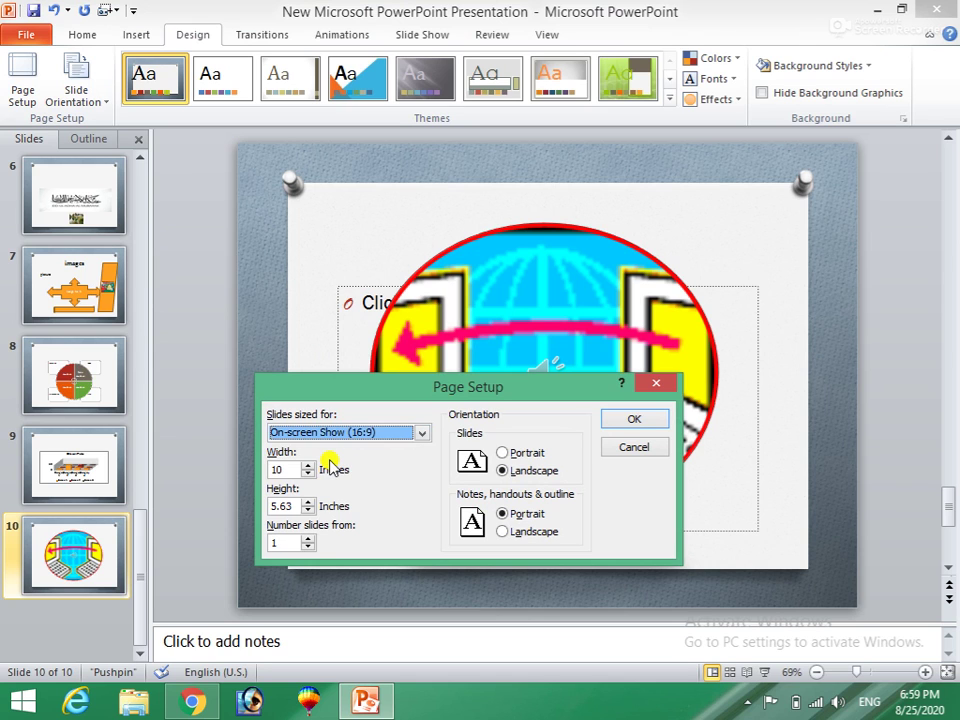
click(612, 421)
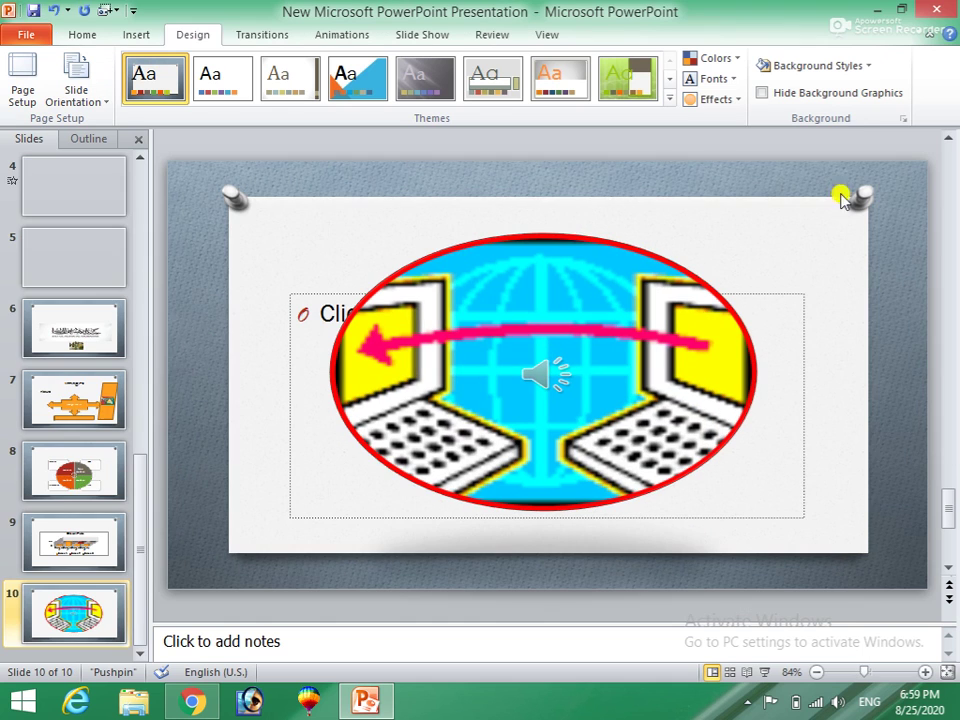
Step: Change the slide size to Letter Paper (8.5x11 in)
click(21, 92)
click(421, 433)
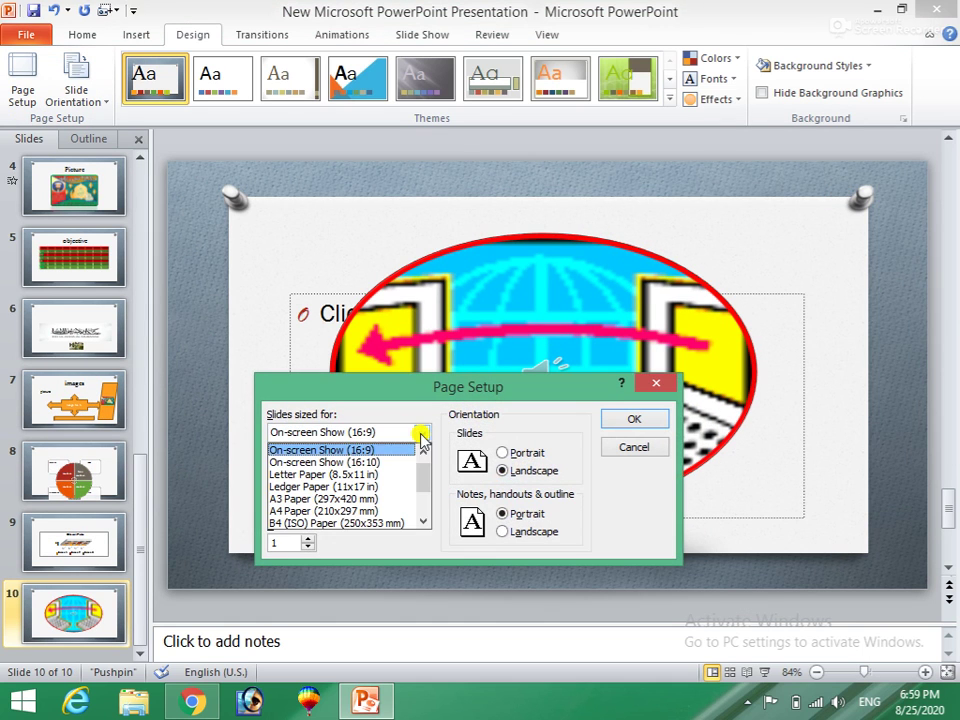
click(293, 478)
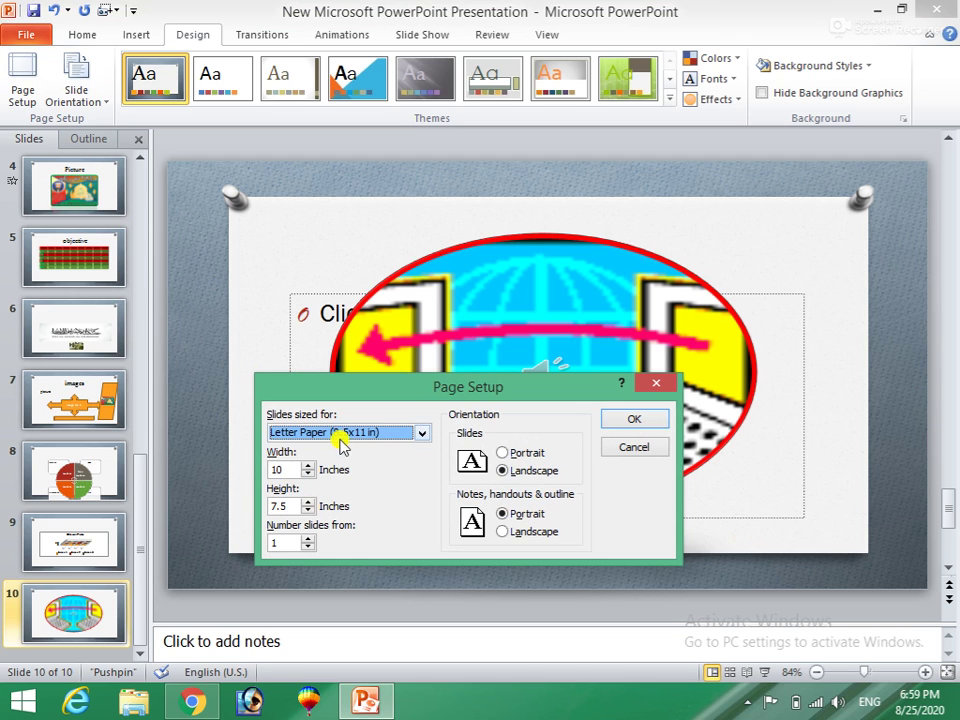
click(639, 422)
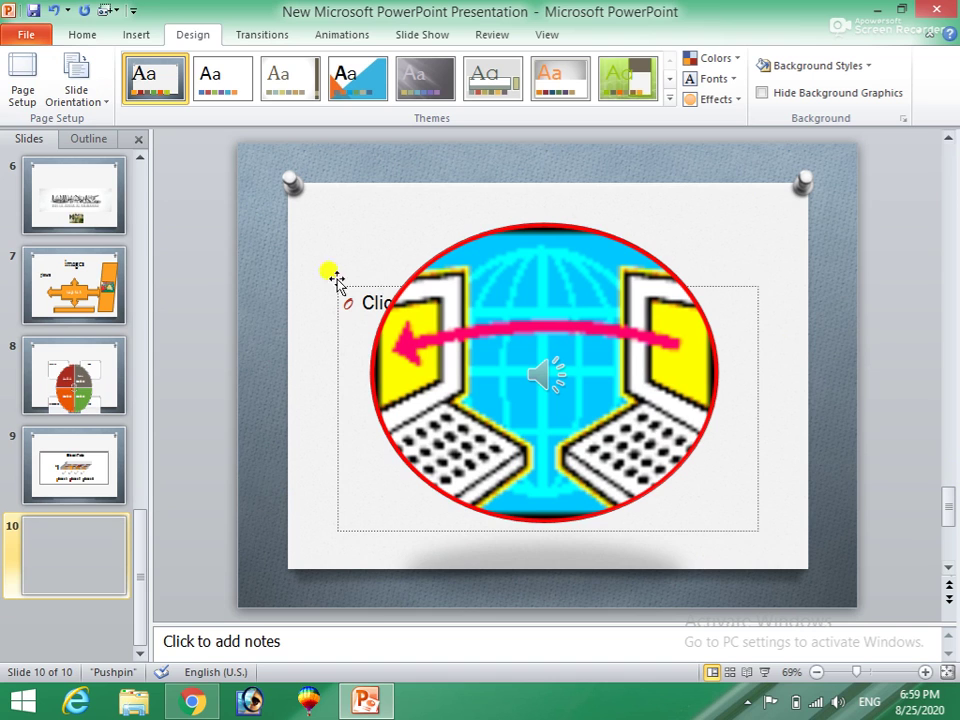
Step: Return the slide size to On-screen Show (4:3), 10 by 7.5 inches
click(22, 92)
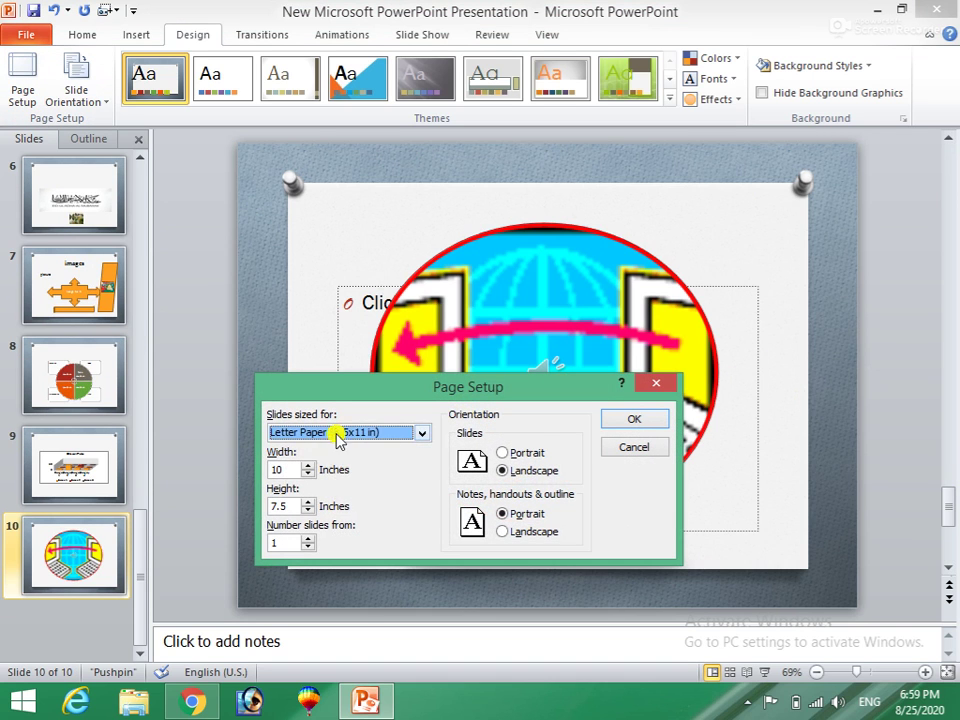
click(424, 434)
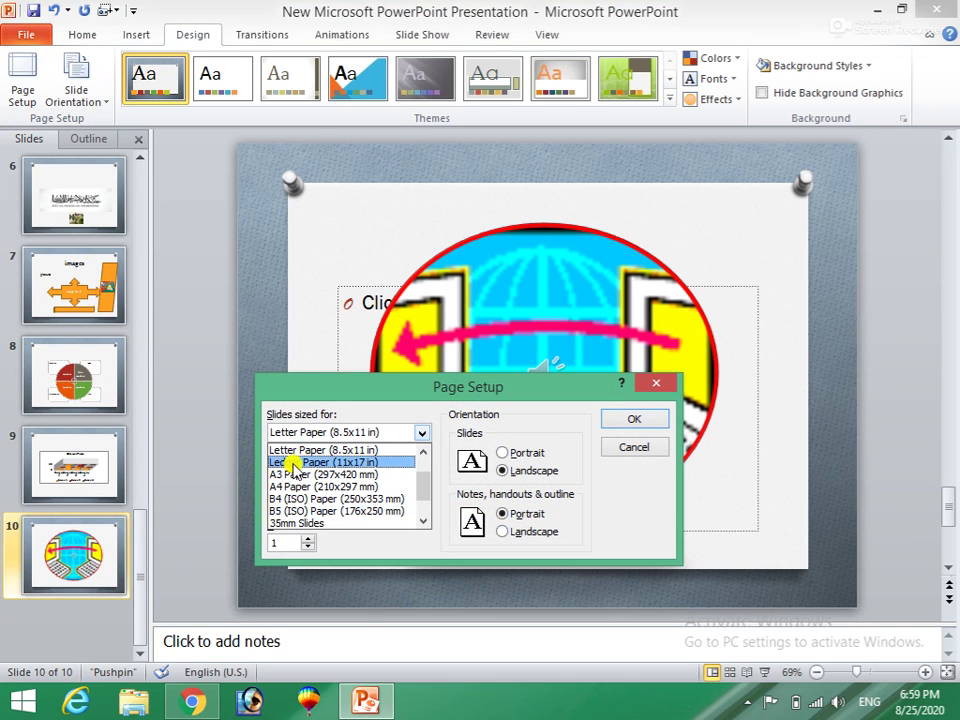
scroll(370, 476, up, 1)
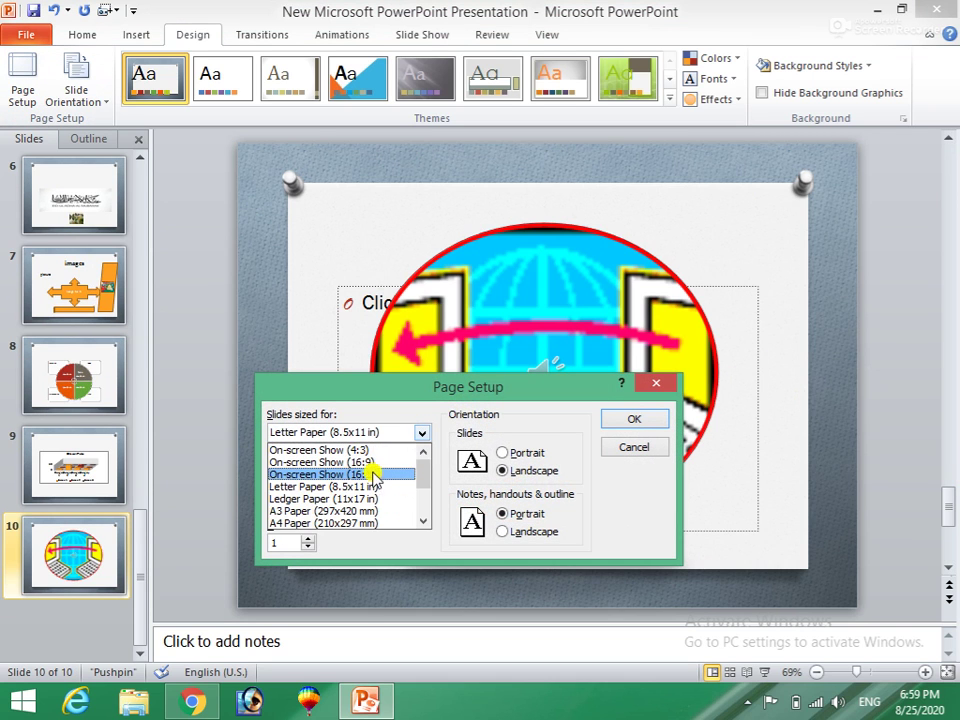
click(309, 451)
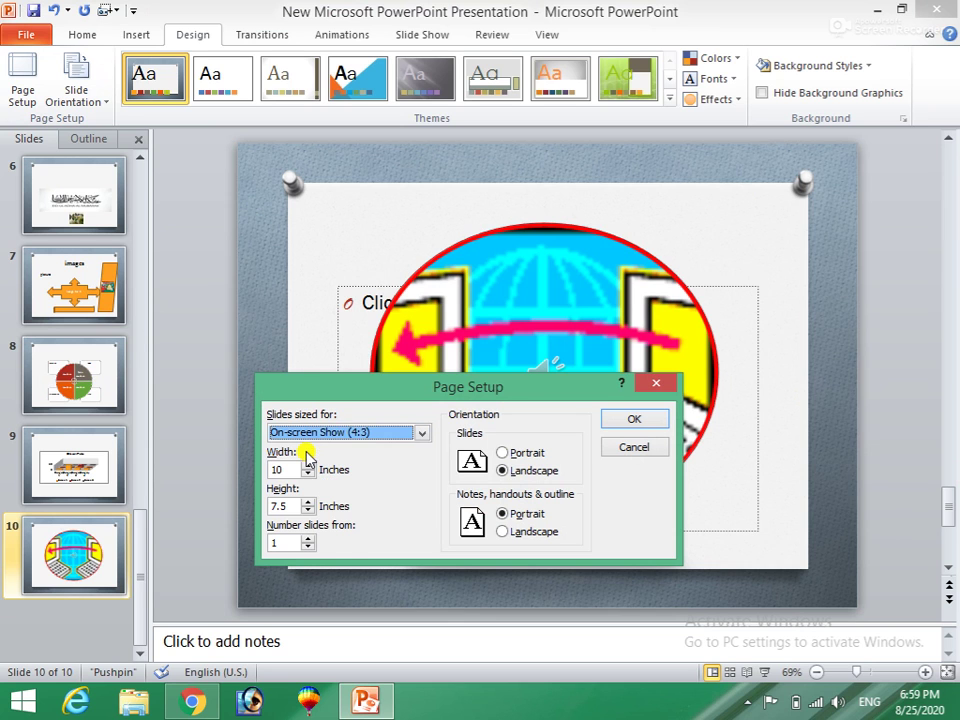
click(645, 420)
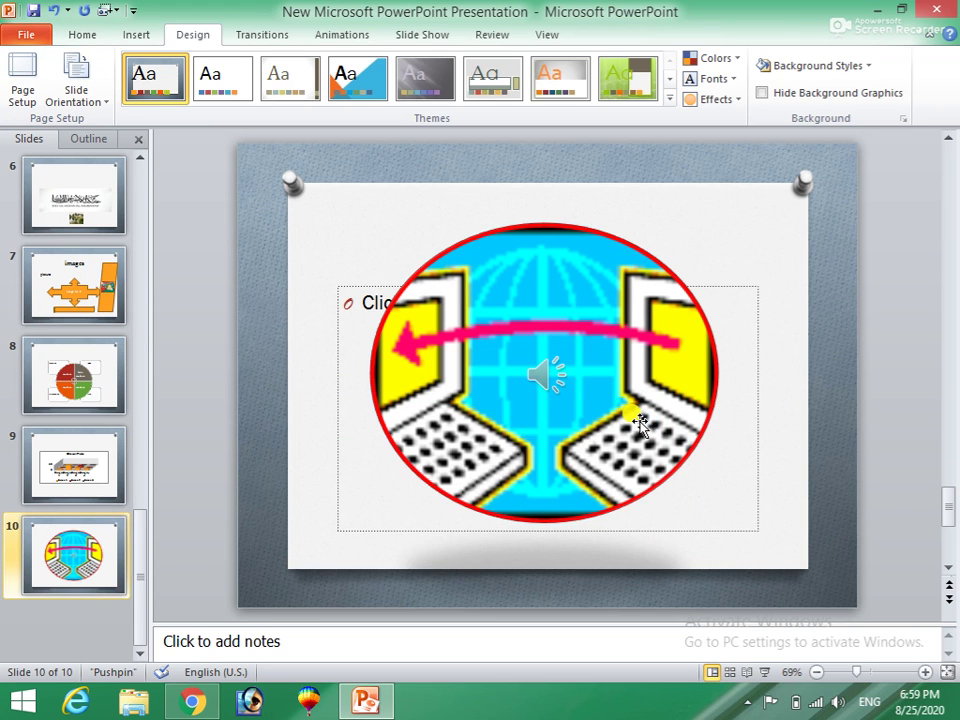
click(30, 100)
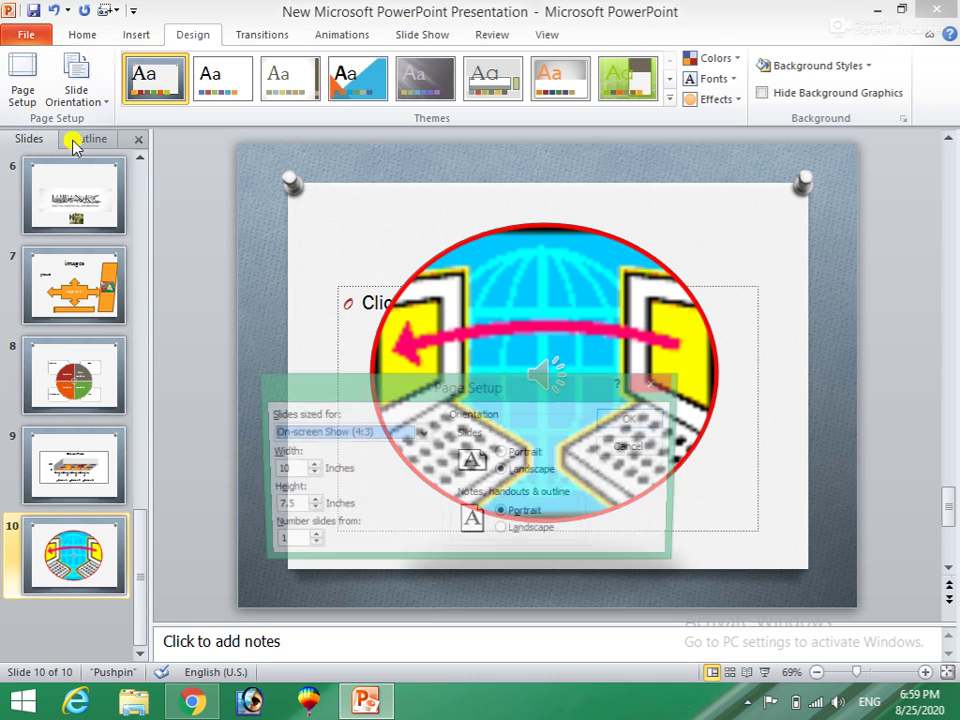
click(502, 454)
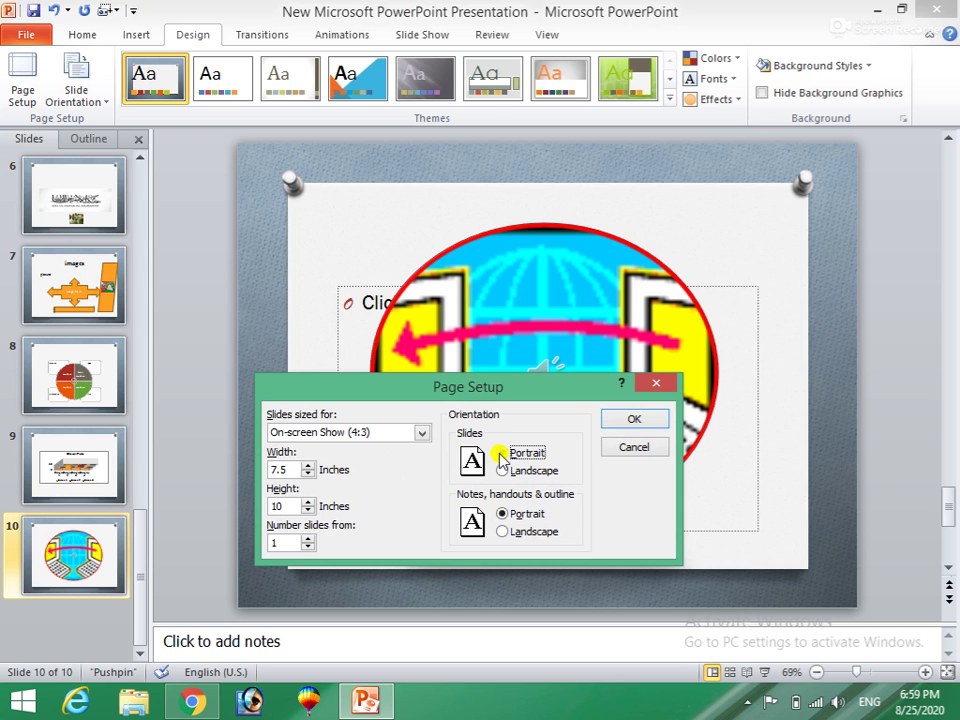
click(627, 420)
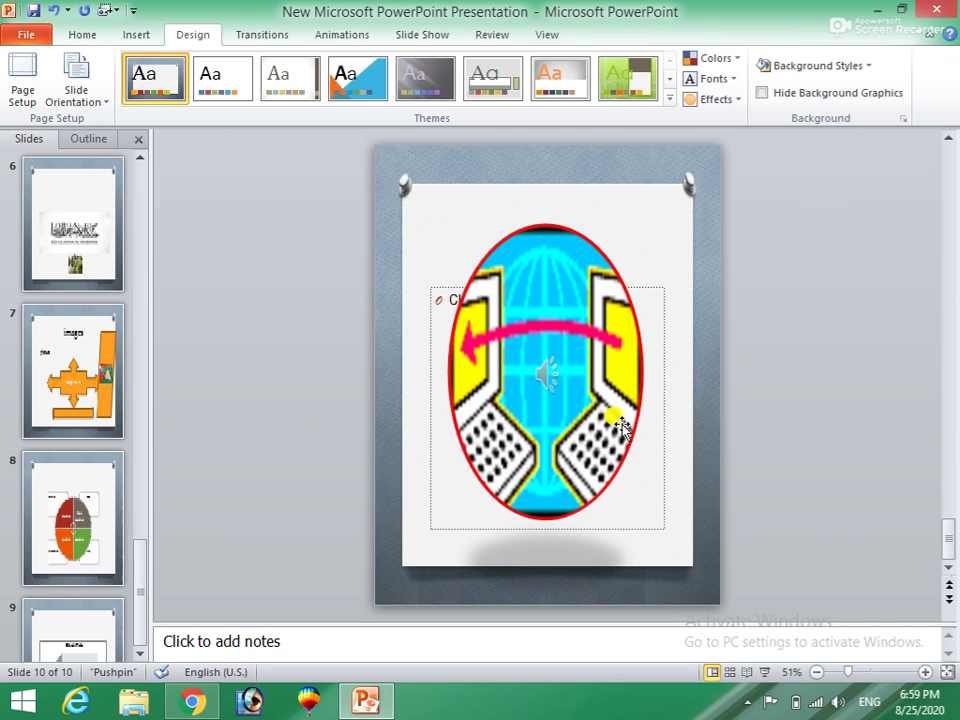
click(26, 104)
click(504, 470)
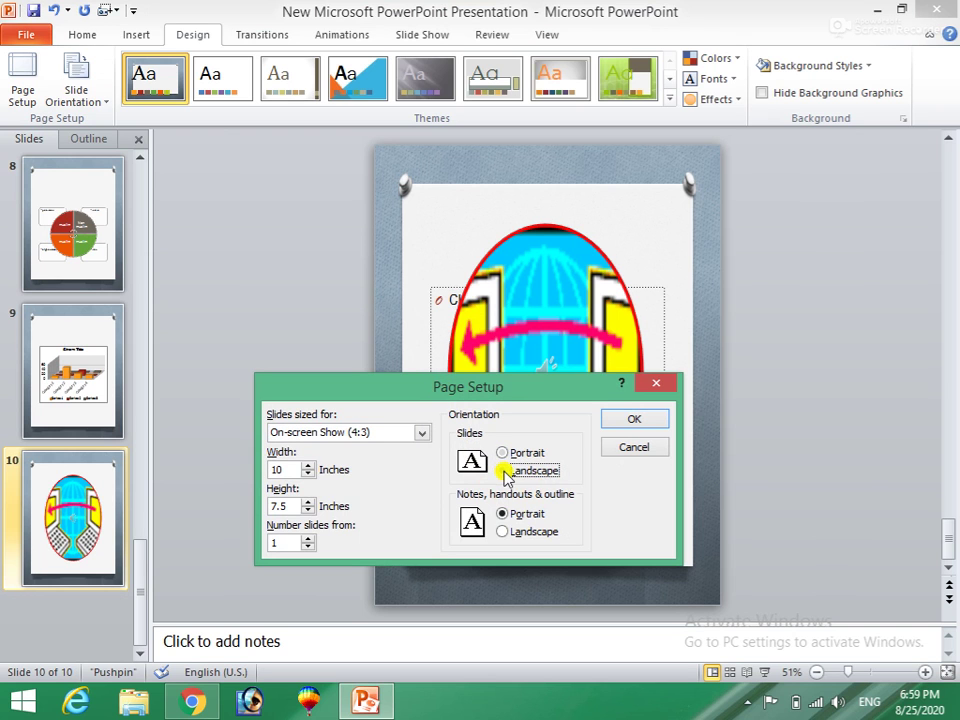
click(633, 419)
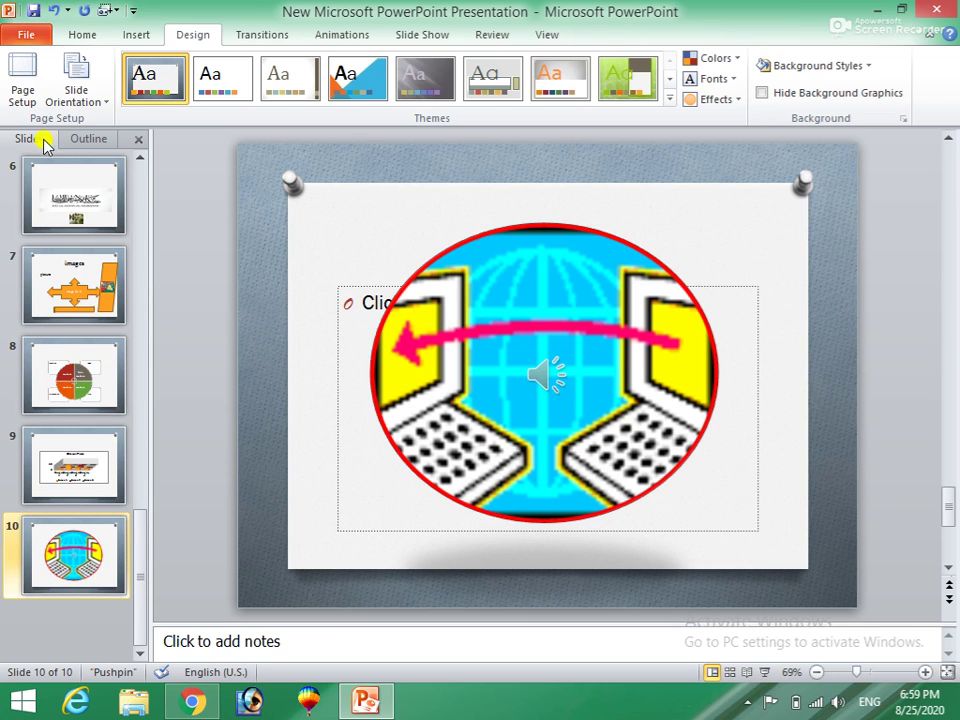
click(100, 106)
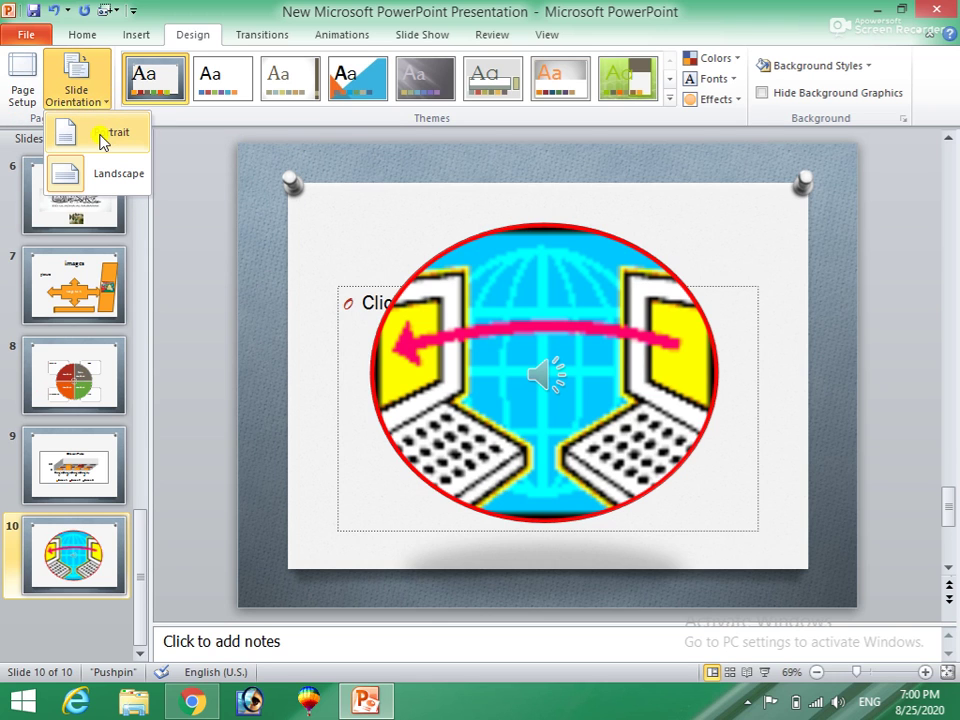
click(101, 136)
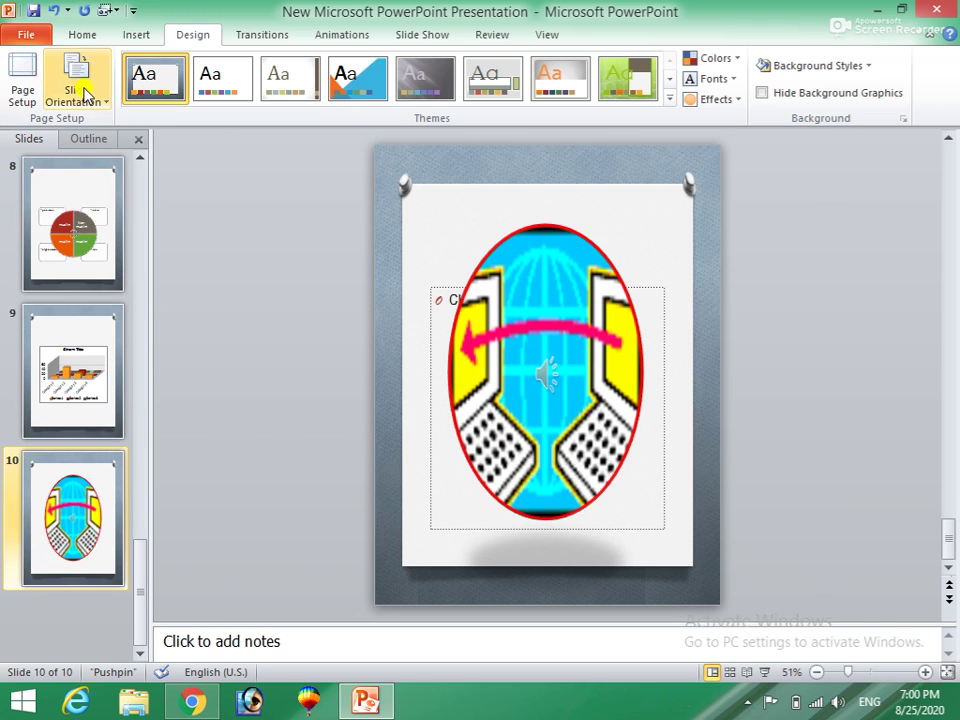
click(88, 100)
click(99, 175)
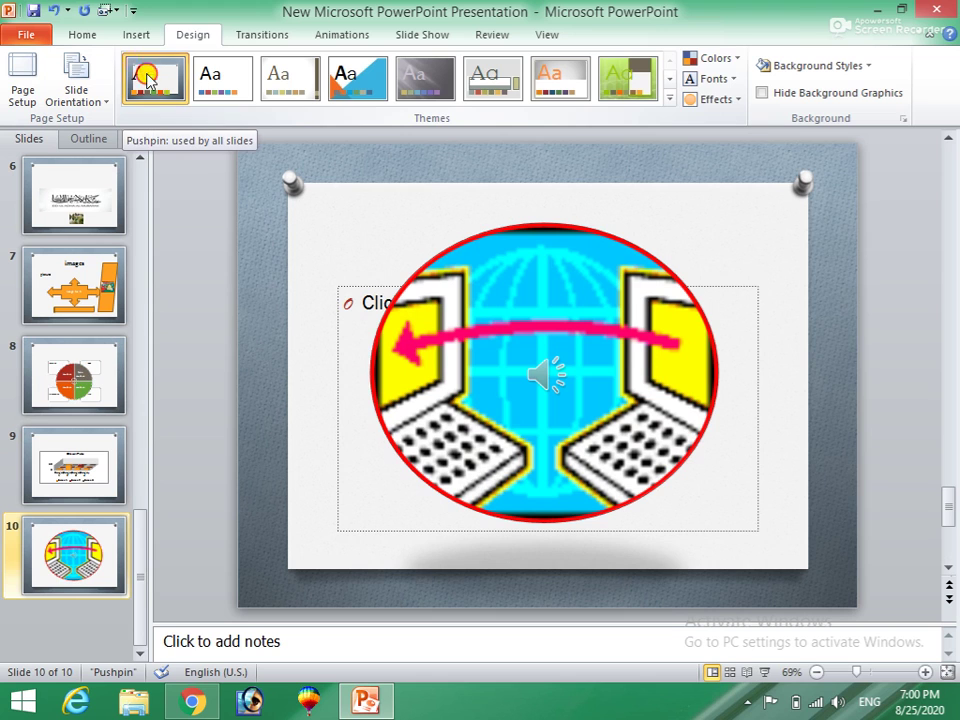
Step: Try the Office, Adjacency, Angles, Apex, Apothecary, Aspect and Austin themes, then apply Module
click(214, 77)
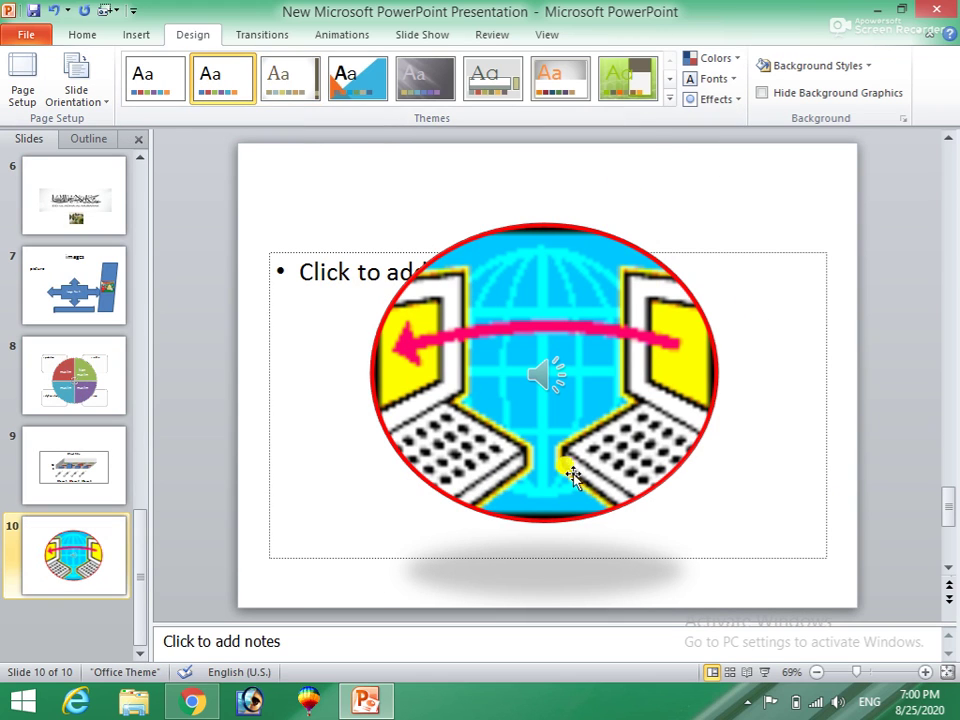
click(283, 85)
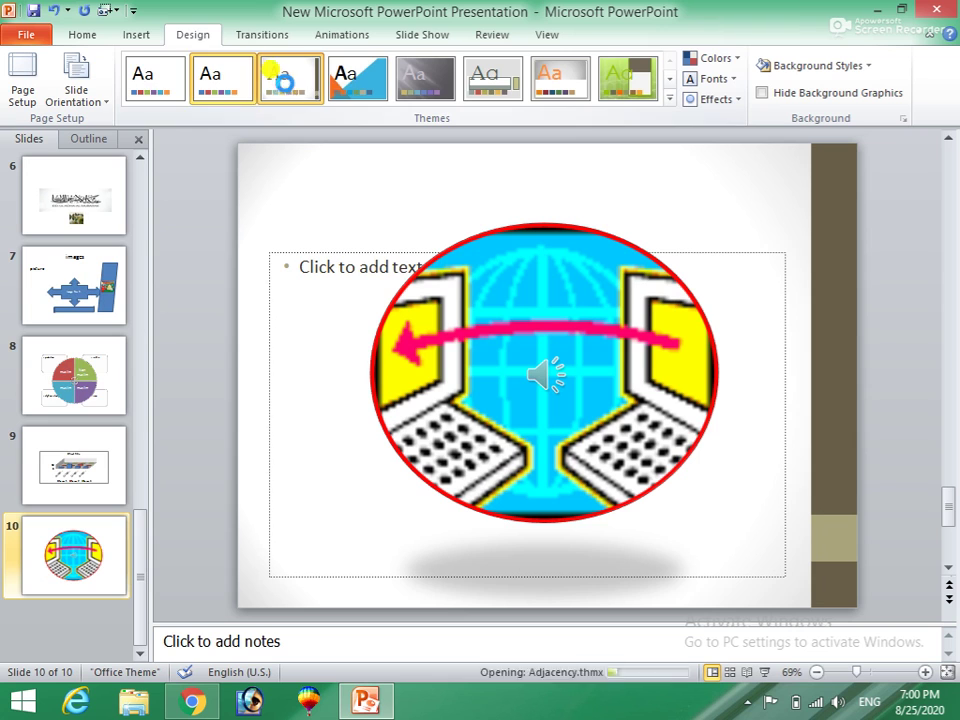
click(357, 88)
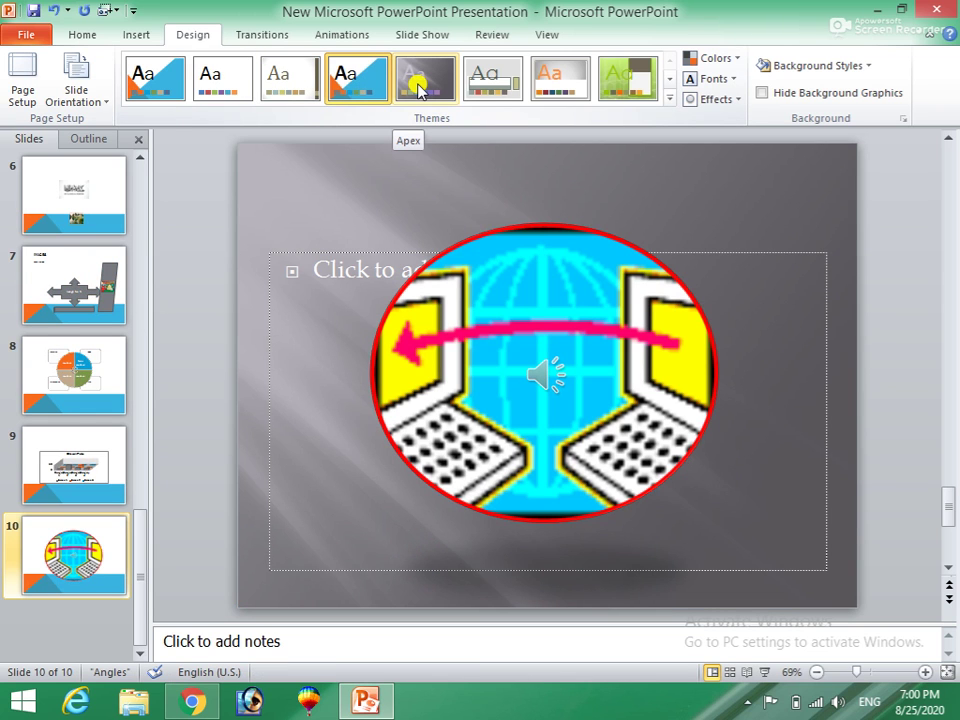
click(418, 88)
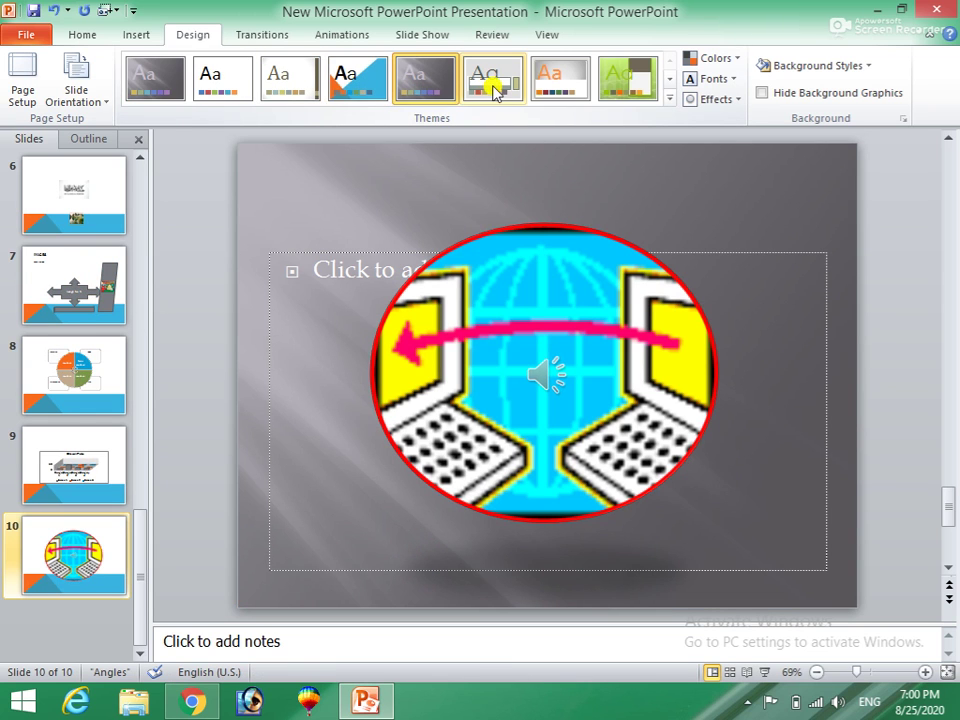
click(493, 85)
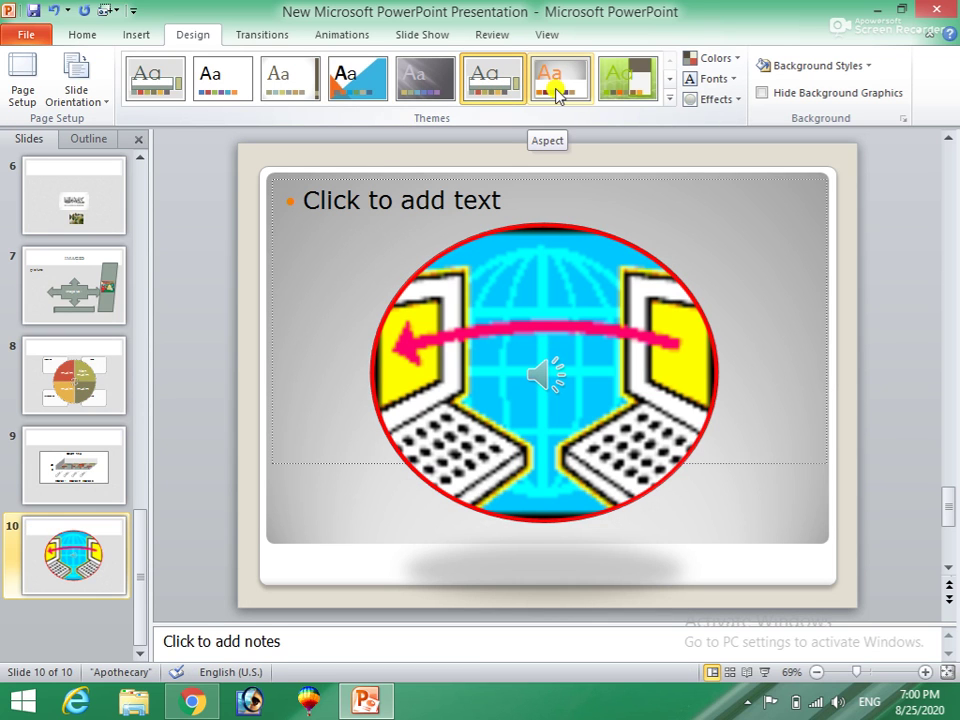
click(557, 90)
click(625, 92)
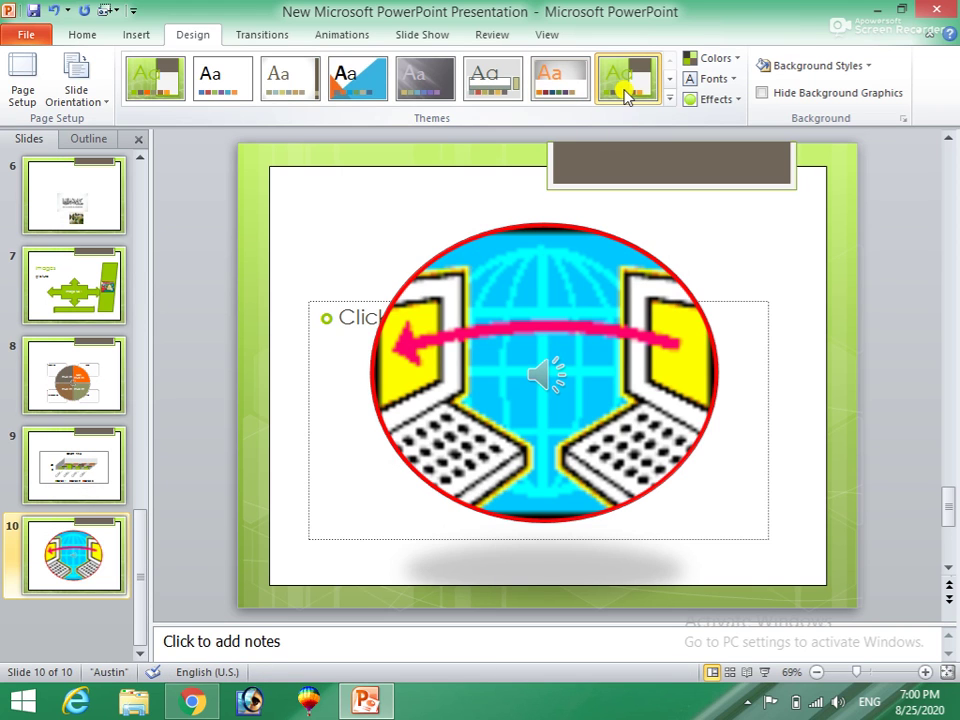
click(669, 100)
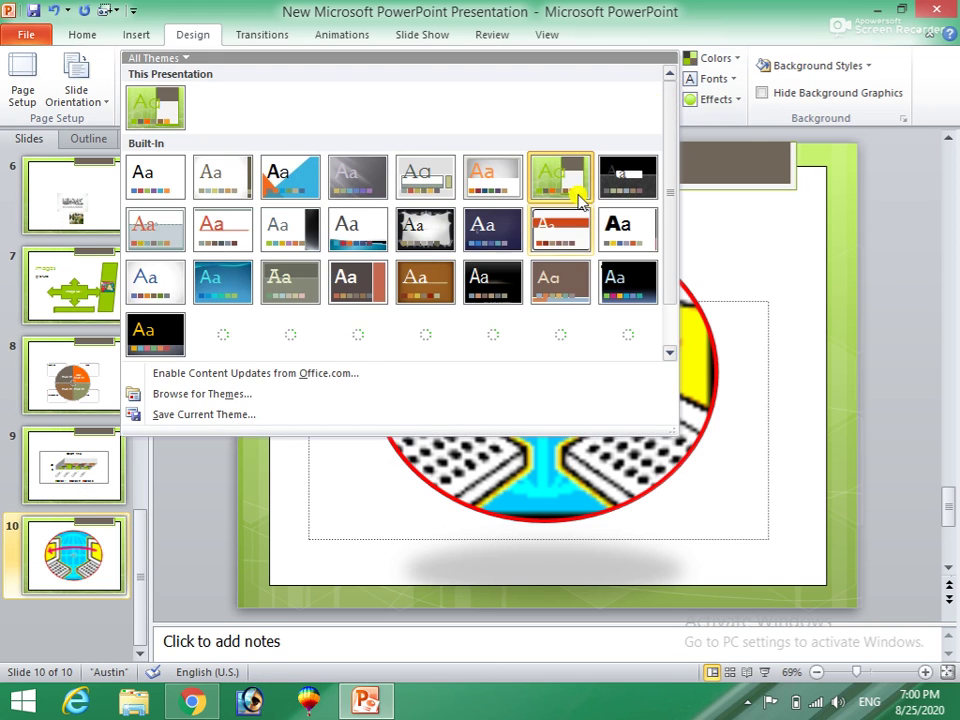
click(148, 333)
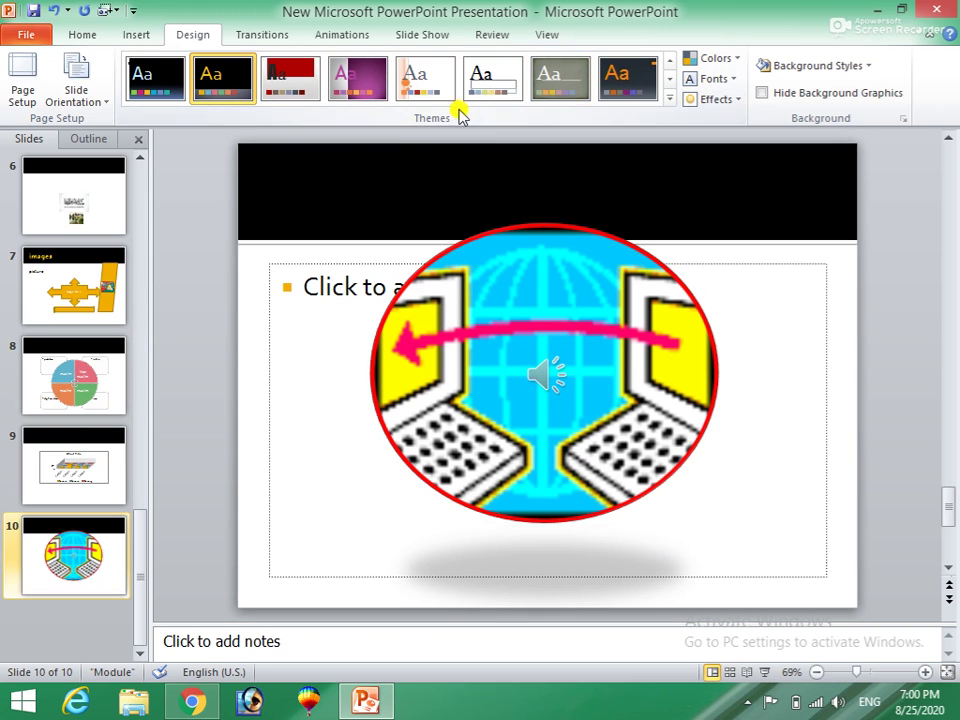
Step: Switch the theme colours to Austin and the theme fonts to Angles, then Apex
click(738, 62)
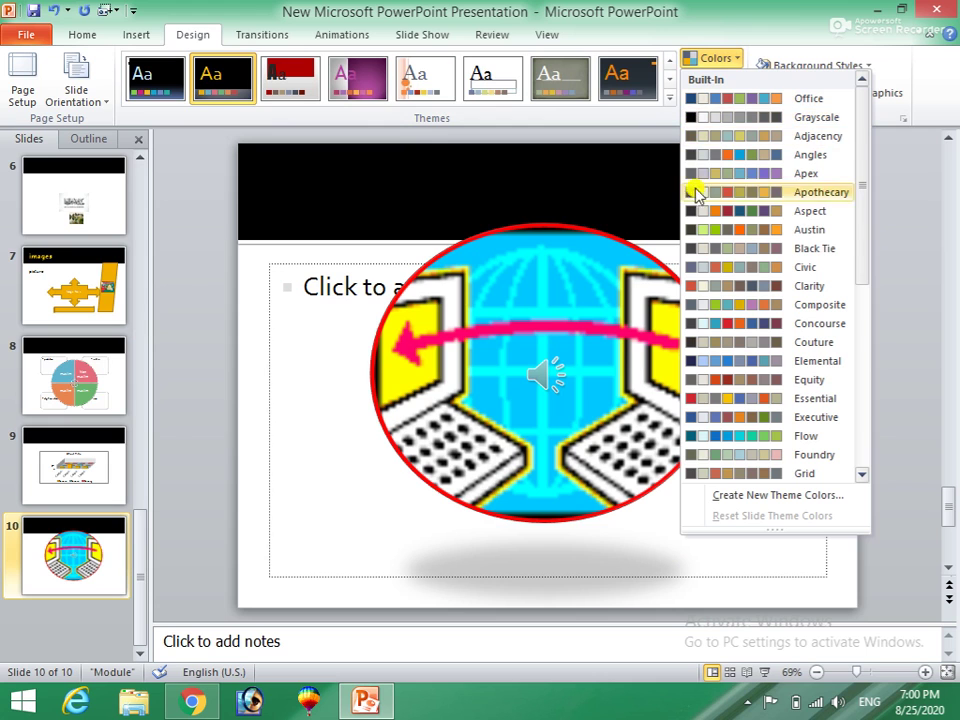
click(692, 229)
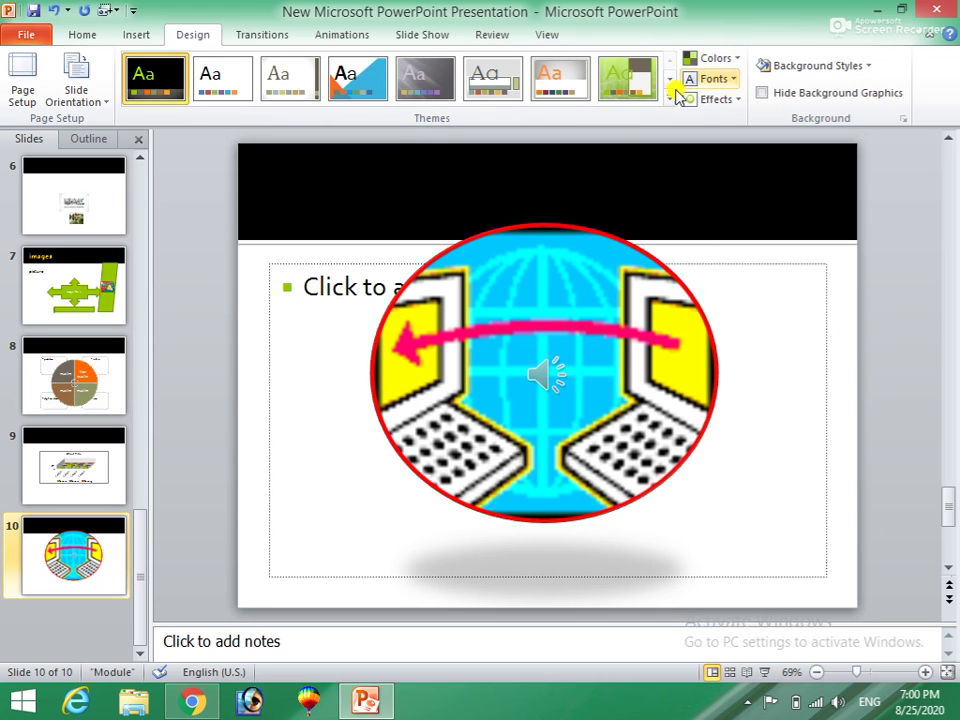
click(727, 84)
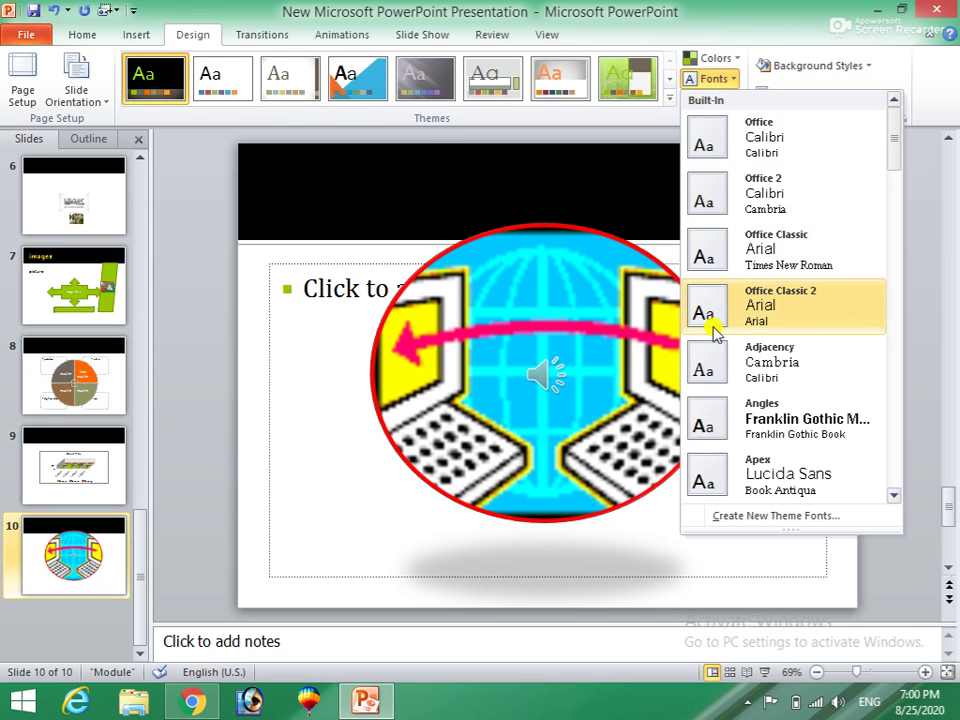
click(716, 428)
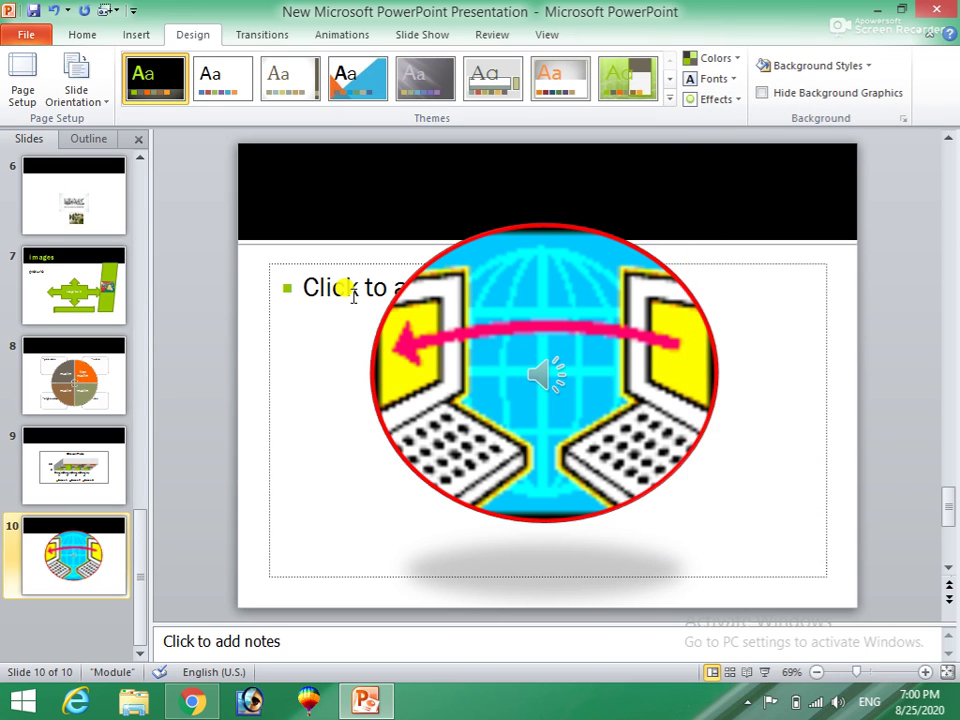
click(310, 289)
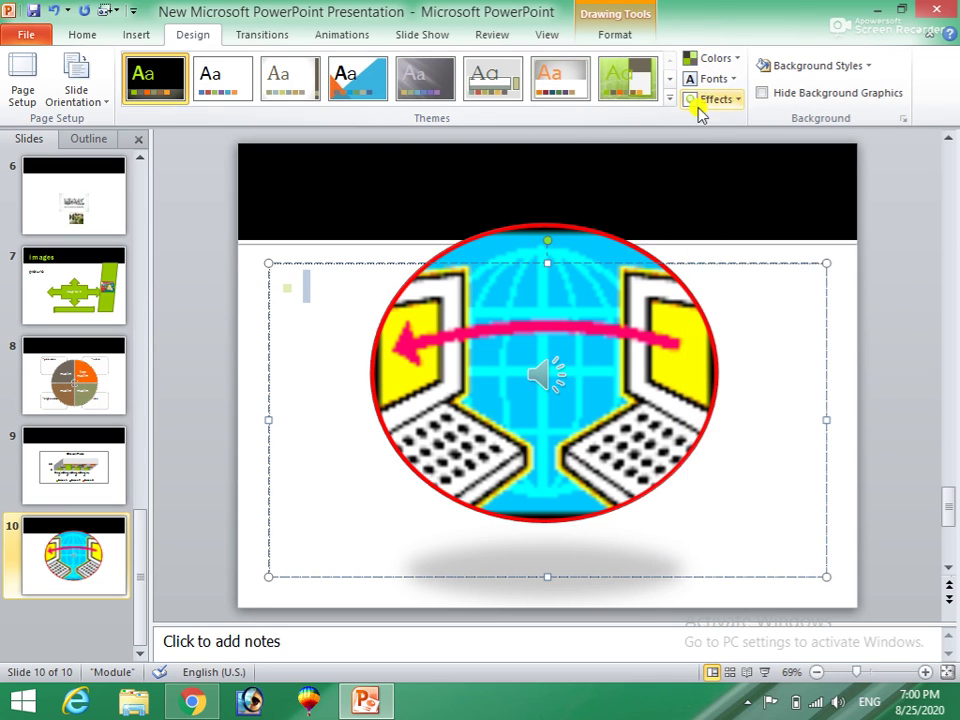
click(734, 78)
click(729, 476)
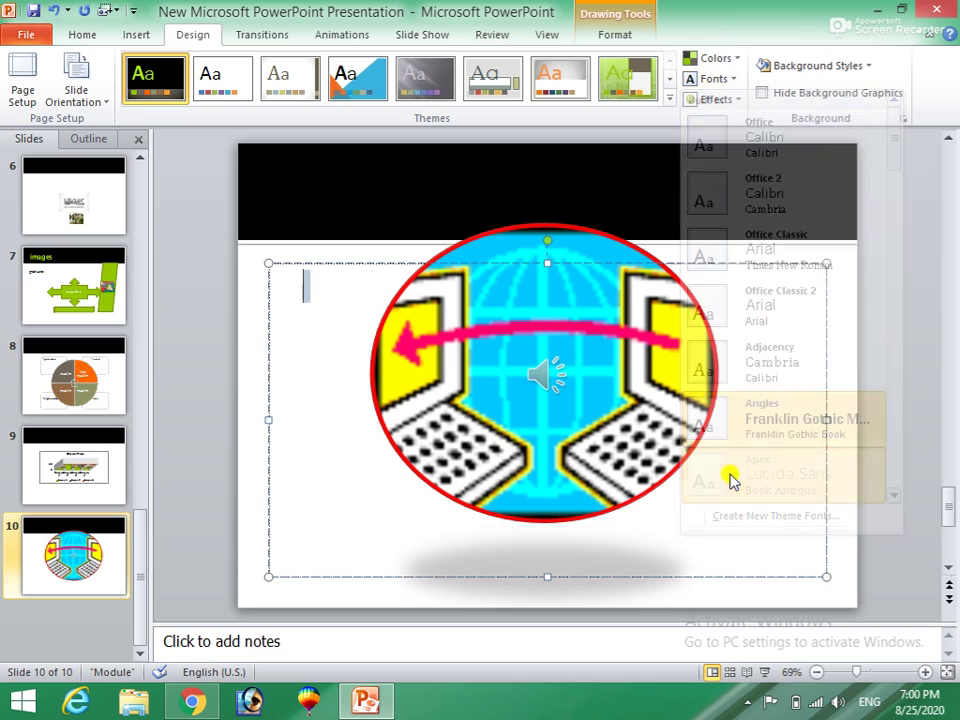
Step: Apply the Concourse theme effects, then change them to Clarity
click(734, 98)
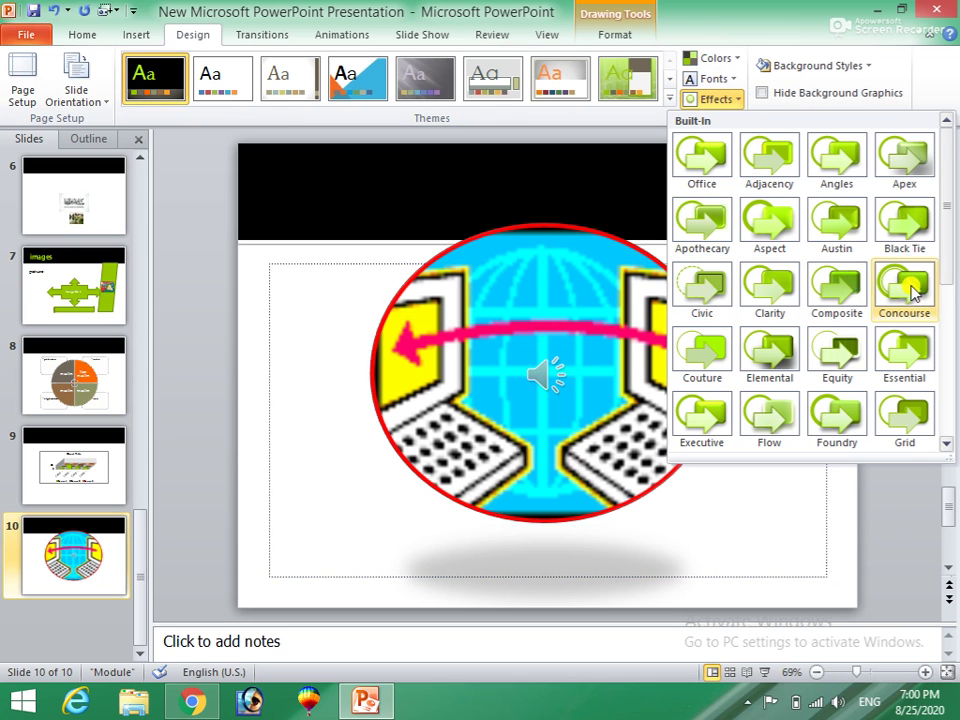
click(910, 289)
click(716, 98)
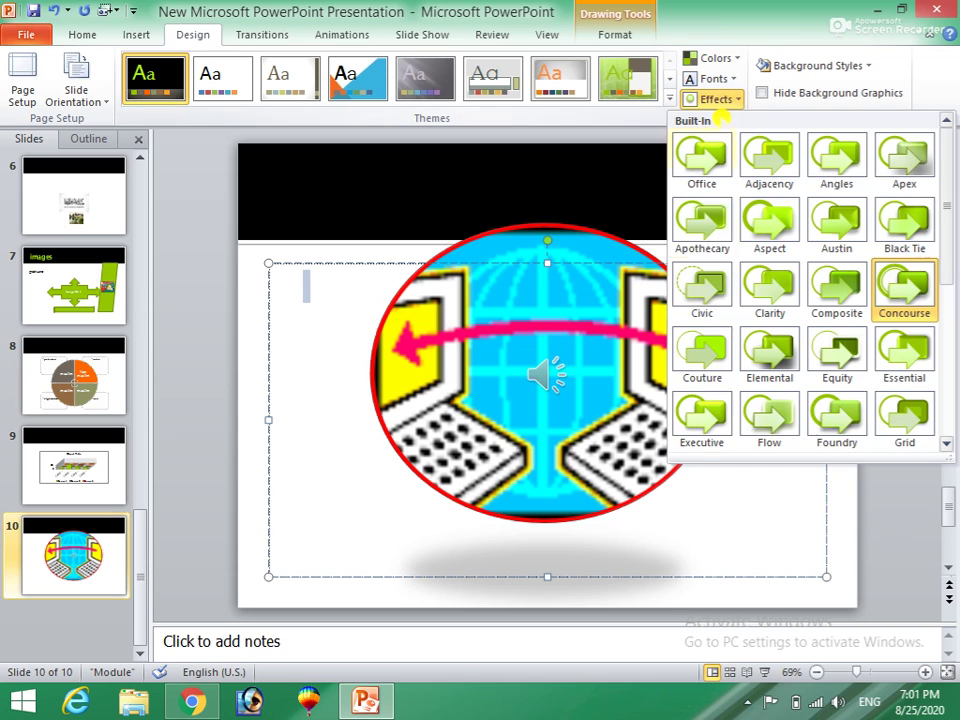
click(752, 305)
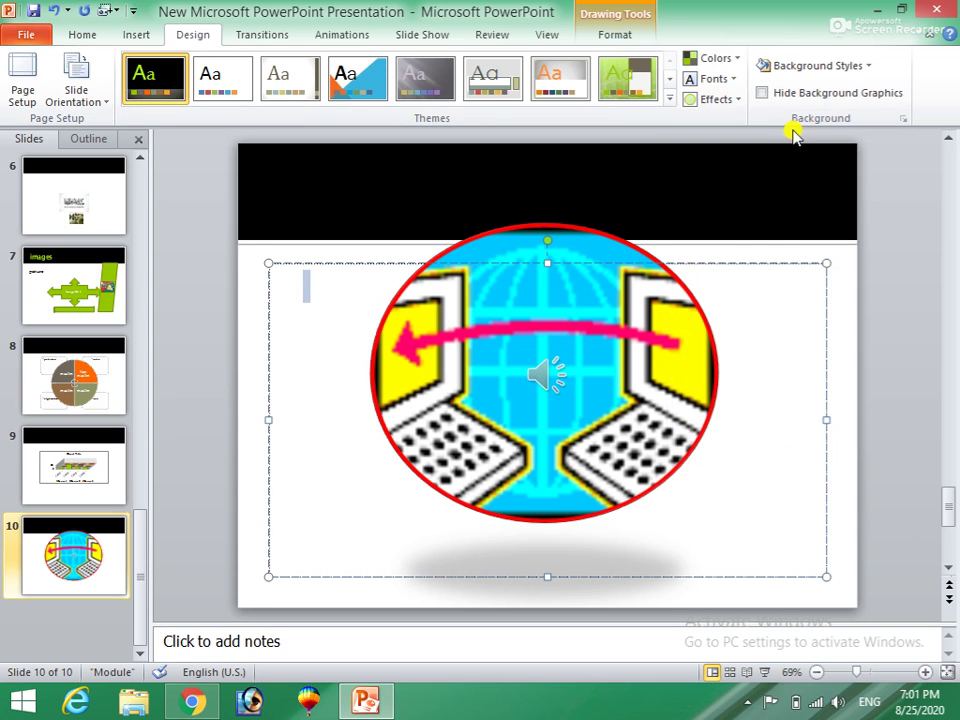
Step: Give all slides a green diamond-lattice pattern fill background through Format Background
click(866, 68)
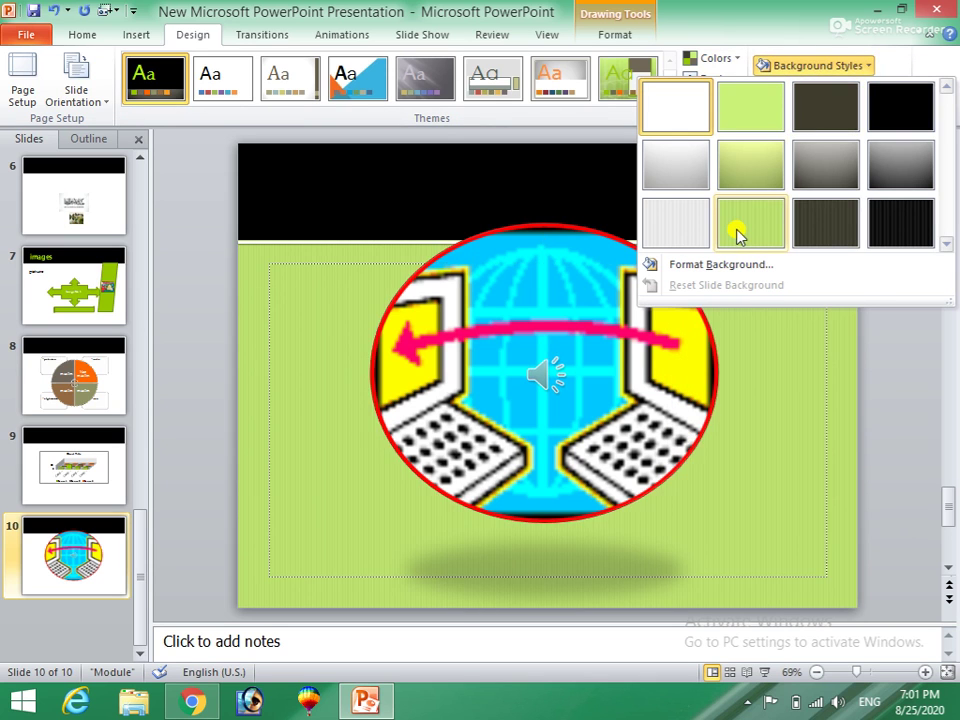
click(308, 427)
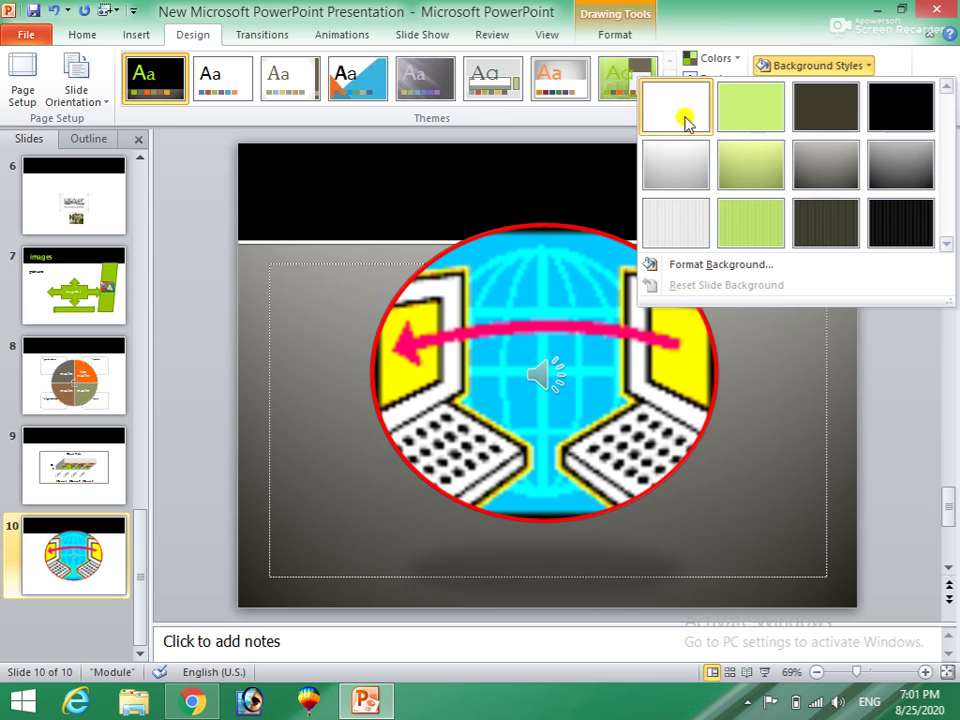
click(660, 263)
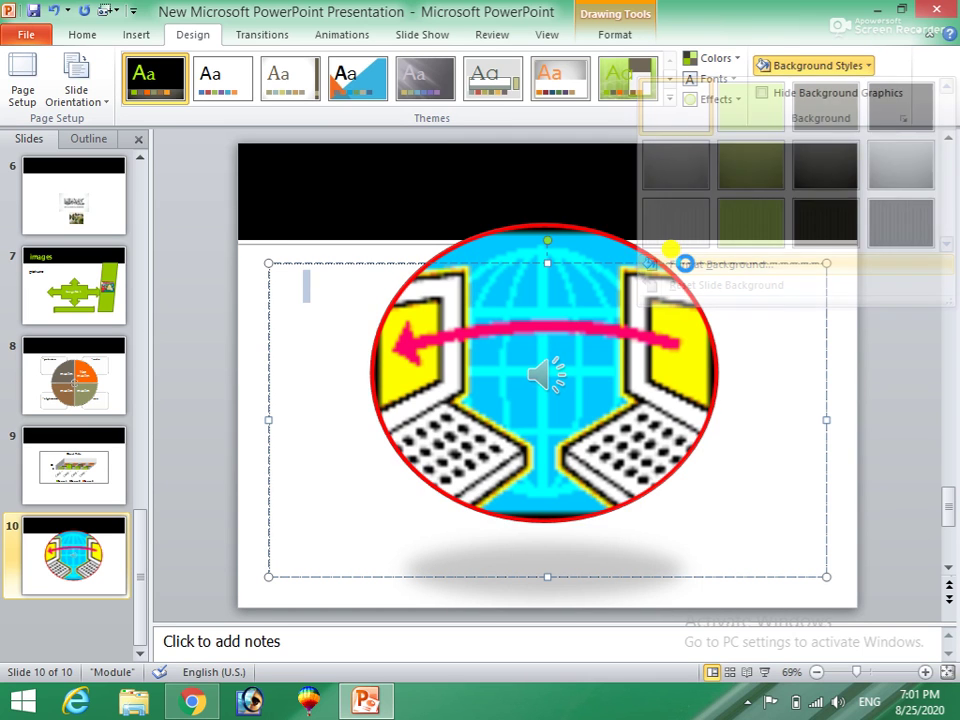
click(385, 248)
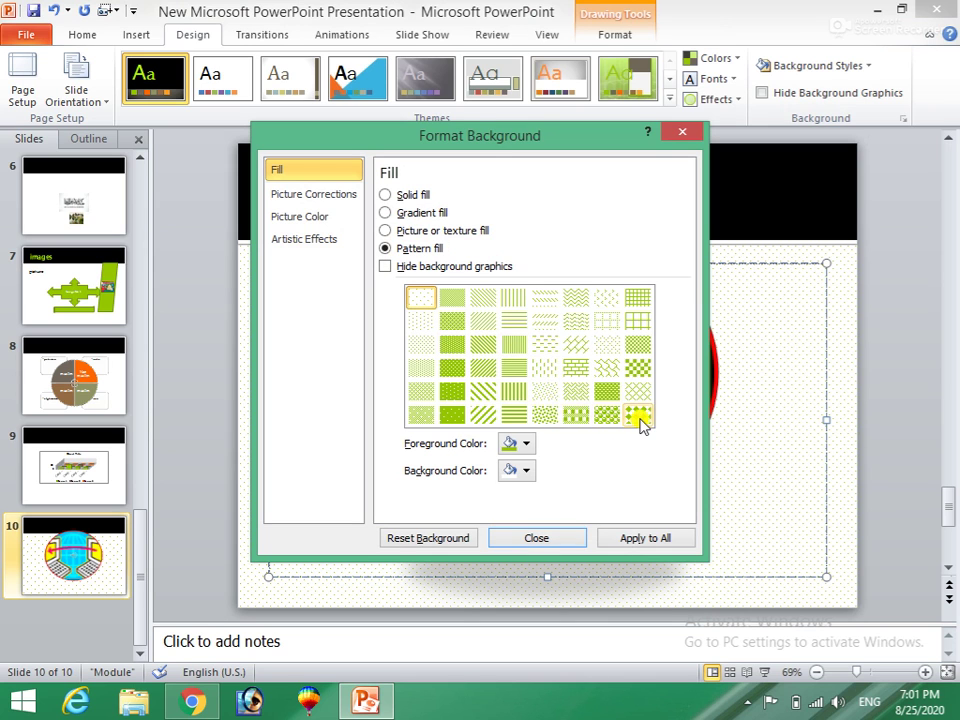
click(637, 391)
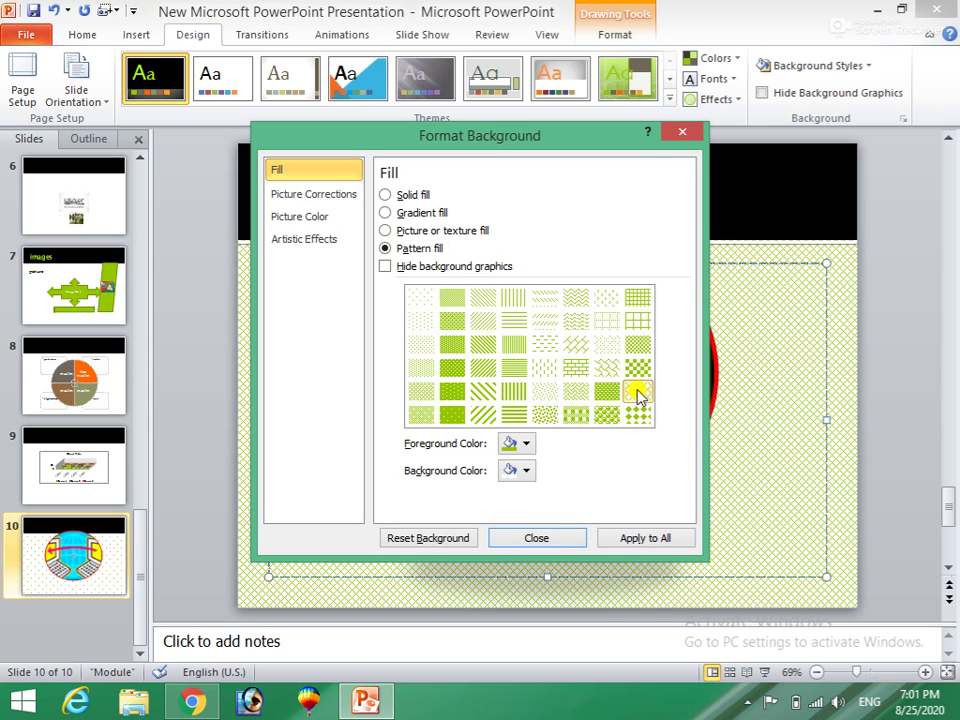
click(633, 539)
click(517, 540)
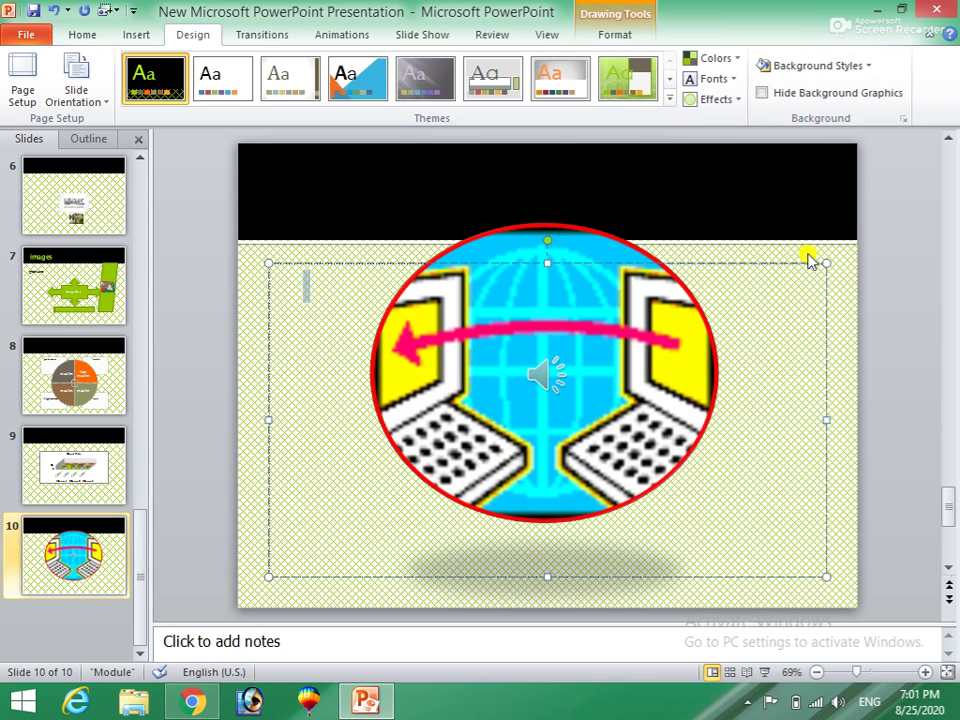
click(764, 93)
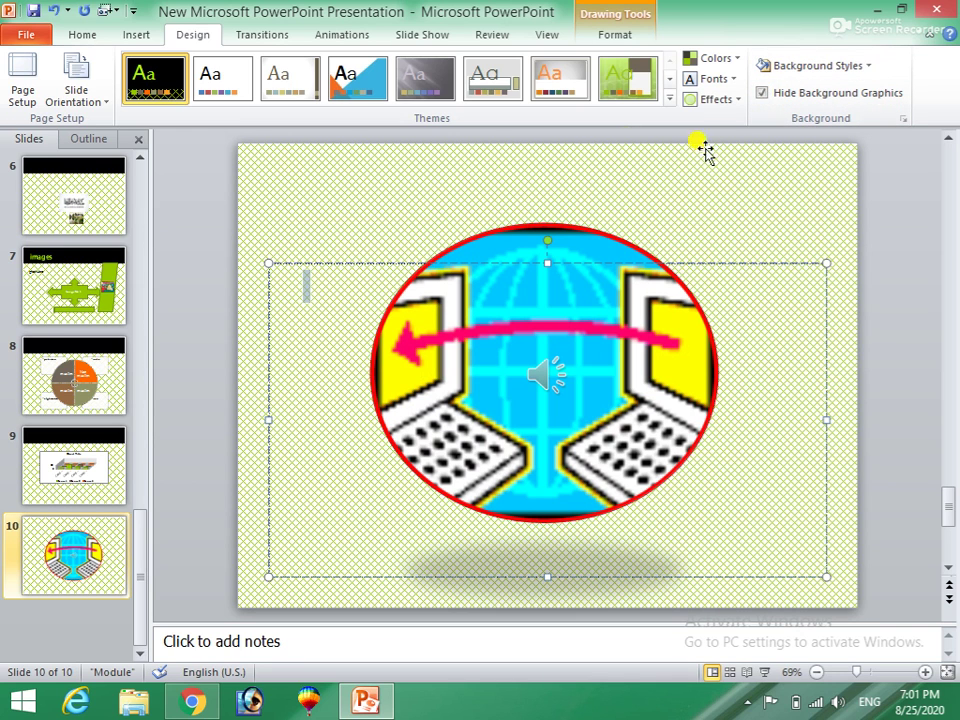
click(762, 93)
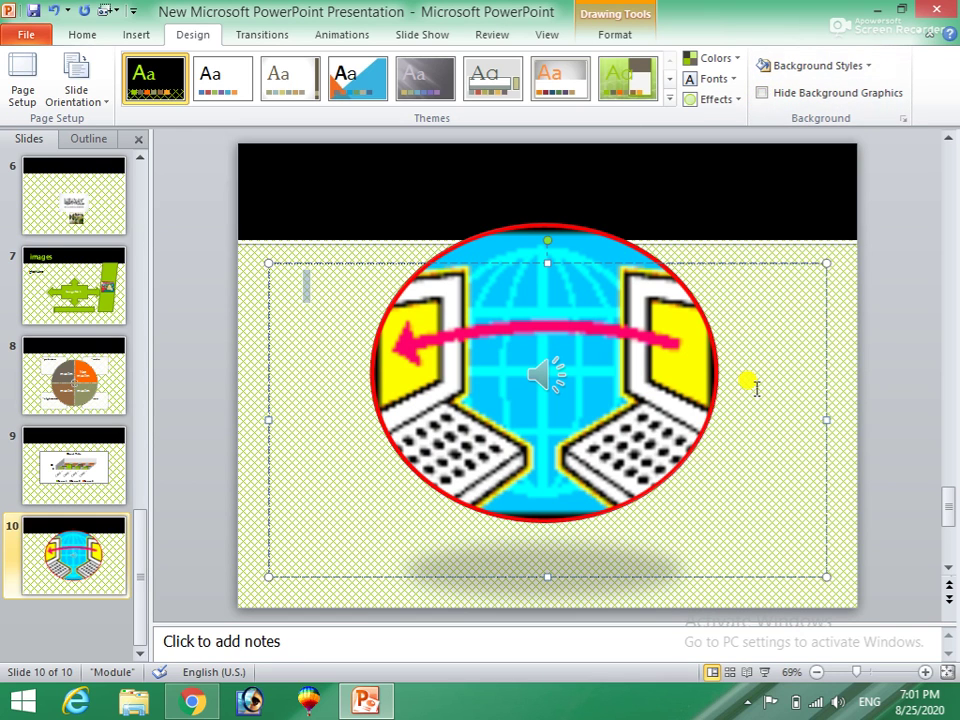